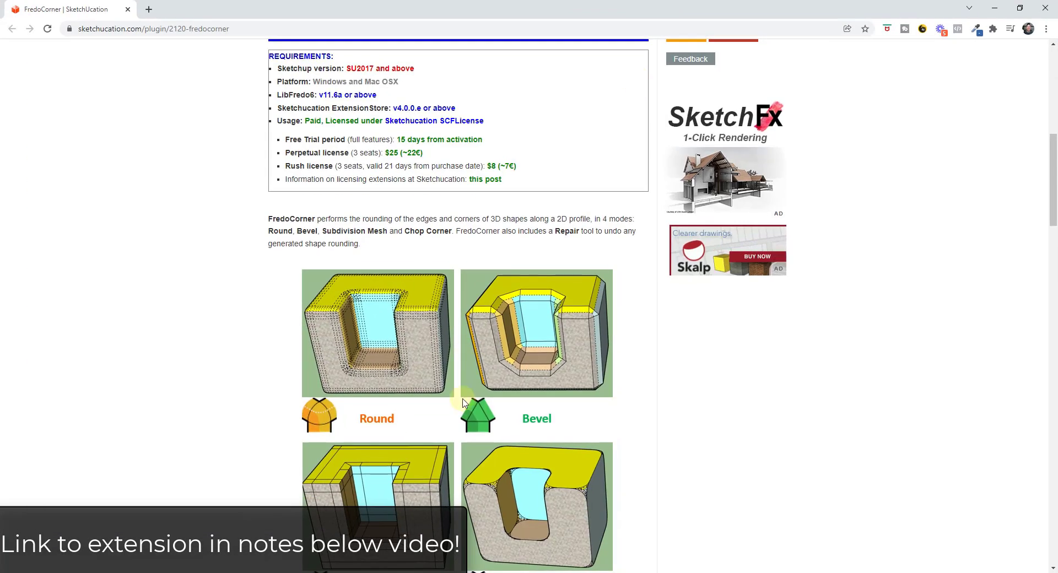
Review the FredoCorner extension page, including its requirements, licensing options and rounding modes
scroll(514, 301, "up", 10)
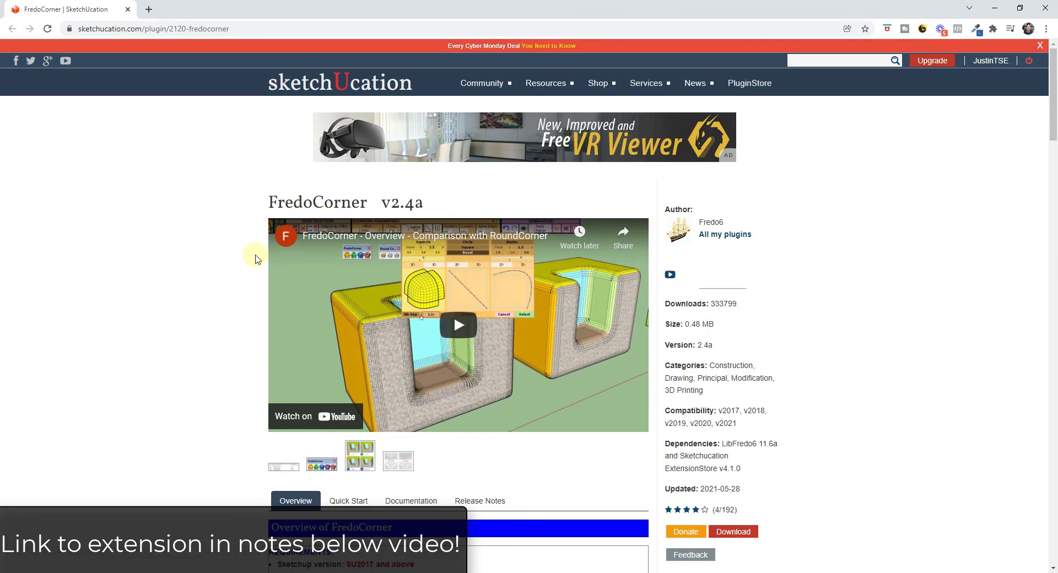
scroll(205, 237, "down", 4)
scroll(205, 236, "down", 2)
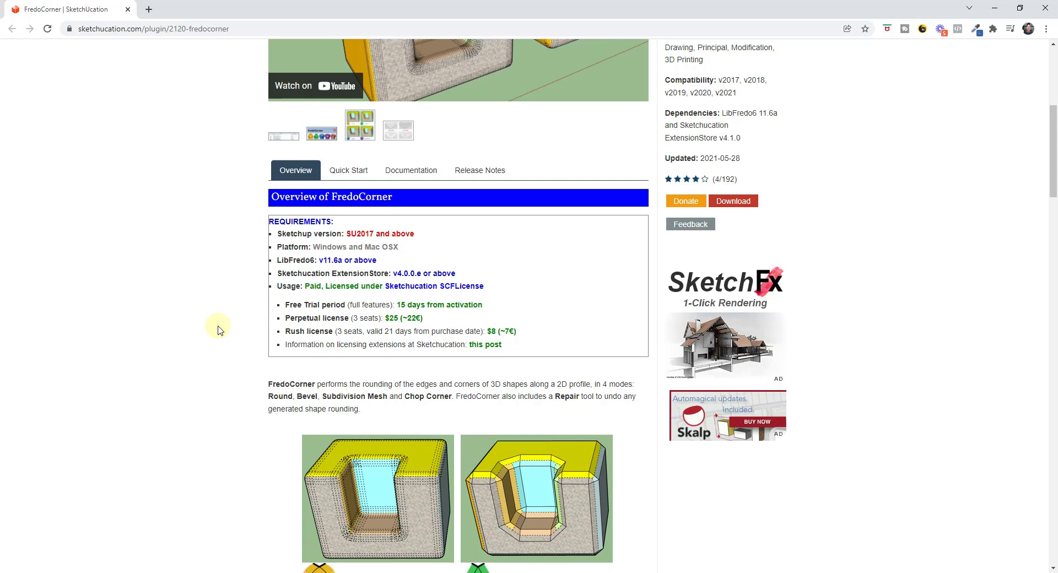
scroll(220, 329, "down", 1)
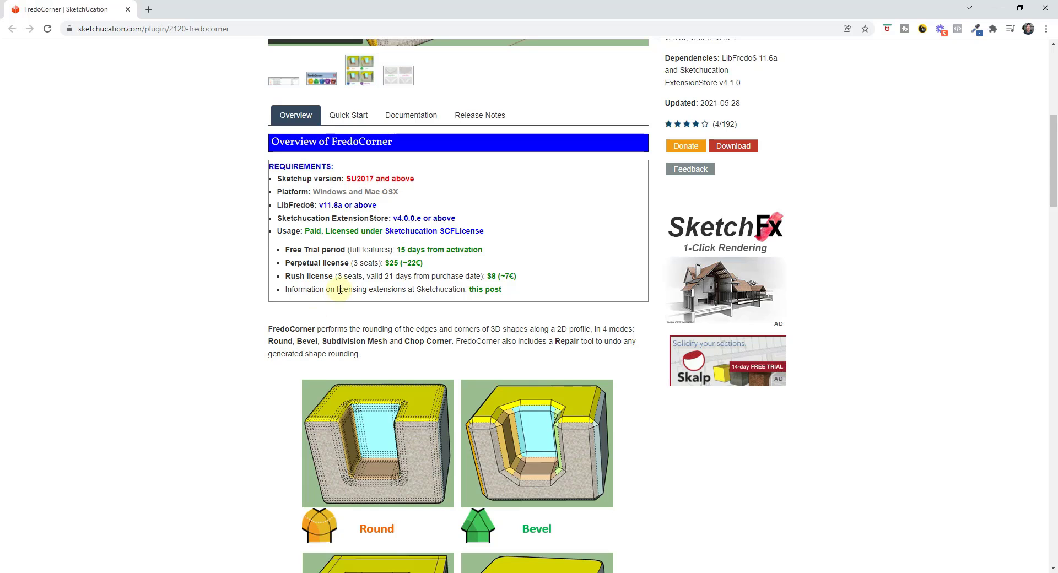
scroll(220, 318, "down", 4)
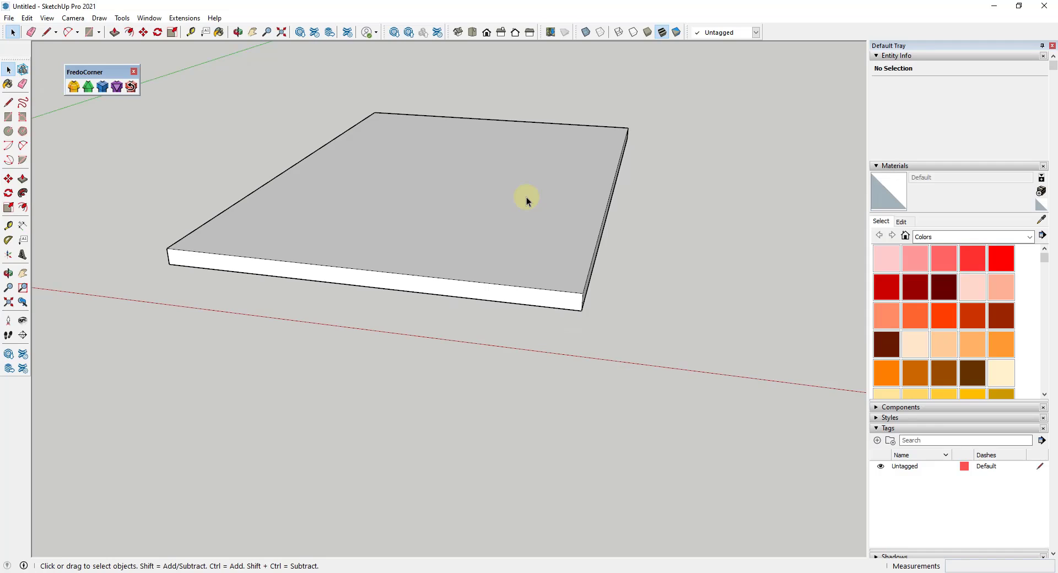
Start FredoCorner's Round tool and select the vertical edge at the slab's nearest corner
middle_click_drag(526, 196, 463, 229)
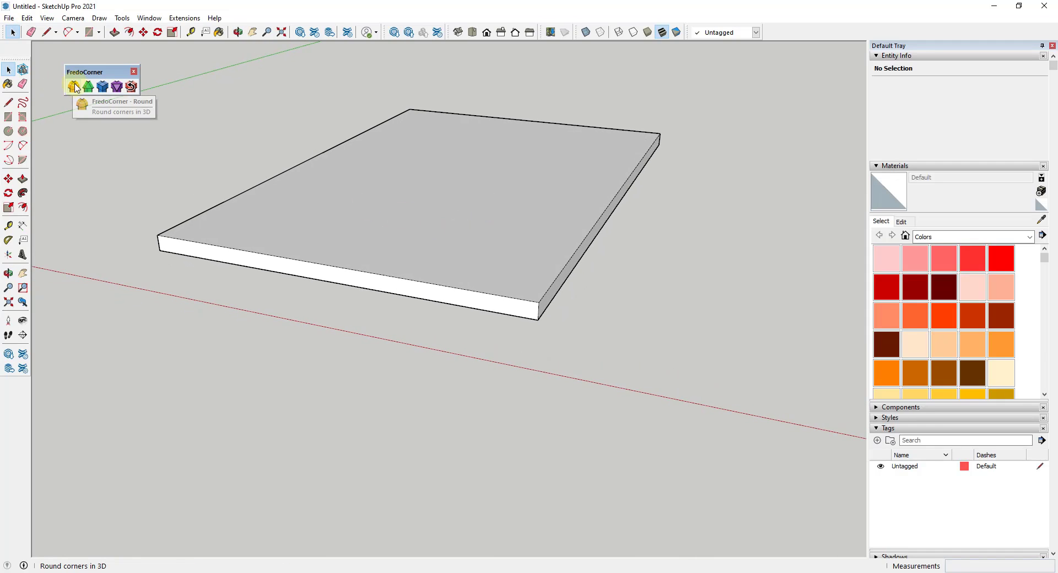
left_click_drag(88, 72, 87, 99)
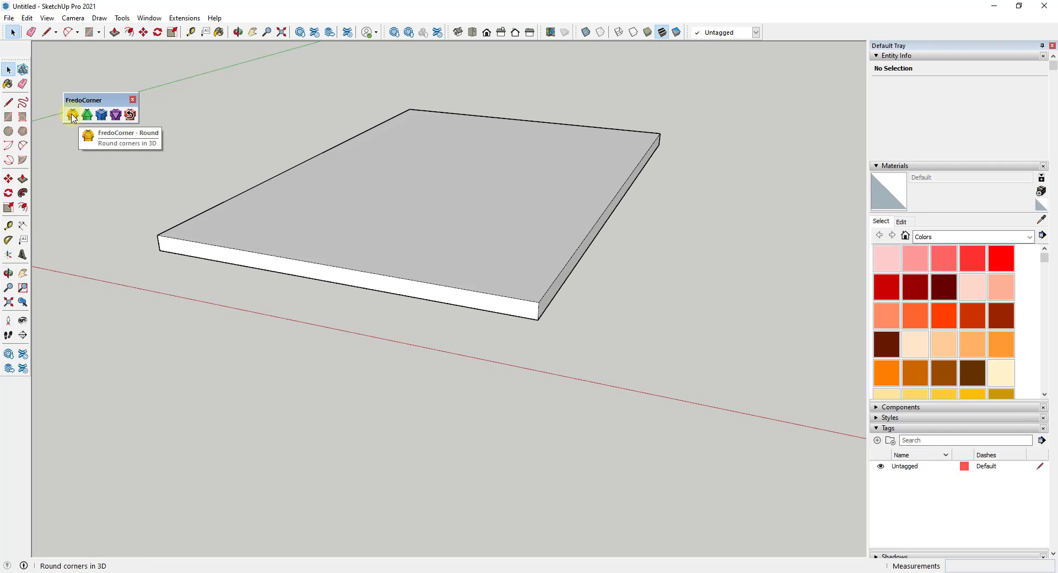
middle_click_drag(638, 311, 528, 353)
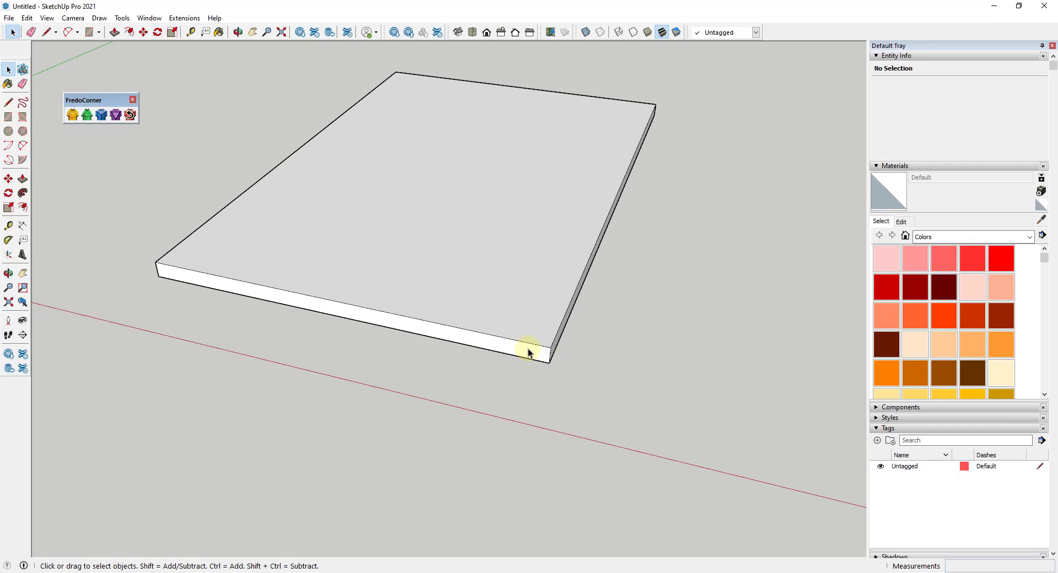
left_click(71, 117)
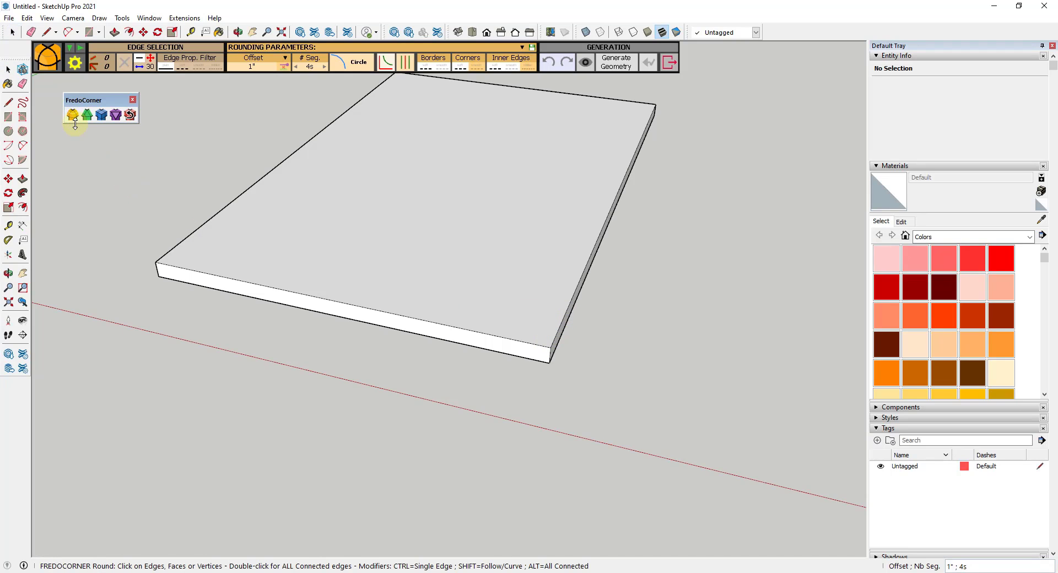
middle_click_drag(545, 243, 441, 360)
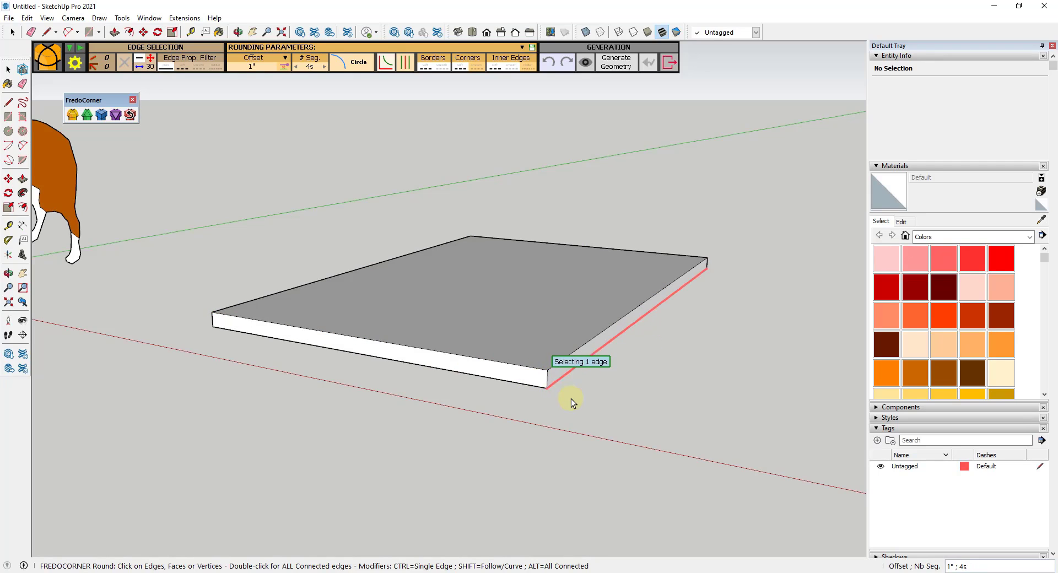
left_click(548, 381)
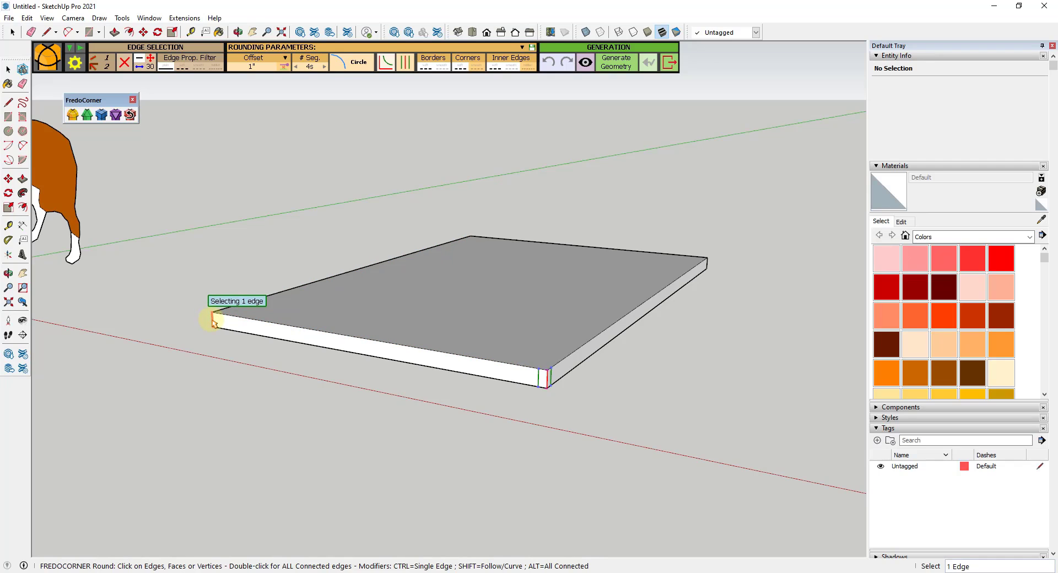
Add the slab's other three vertical corner edges to the rounding selection
scroll(503, 385, "up", 6)
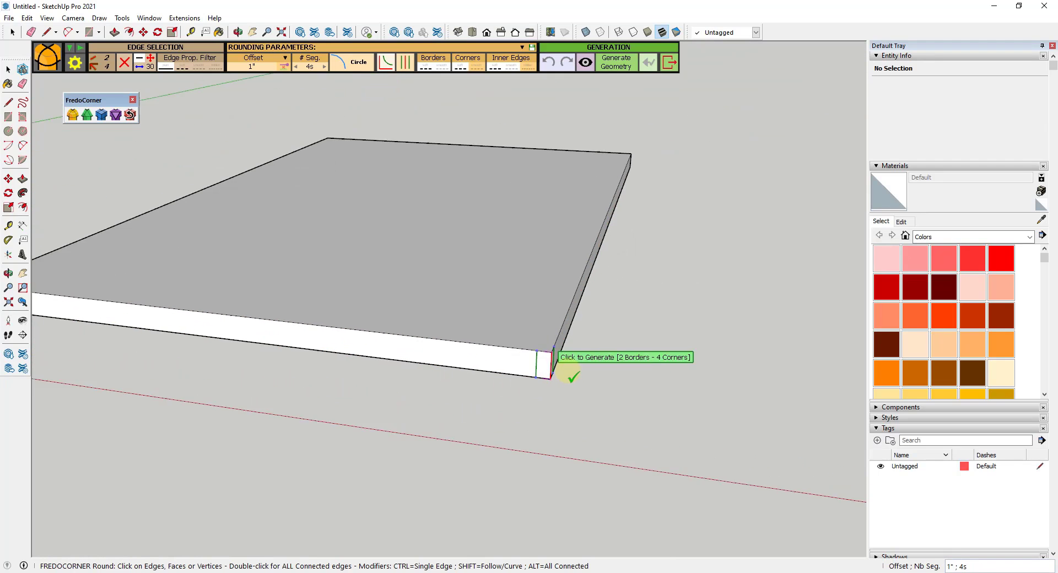
scroll(583, 379, "up", 2)
left_click(529, 368)
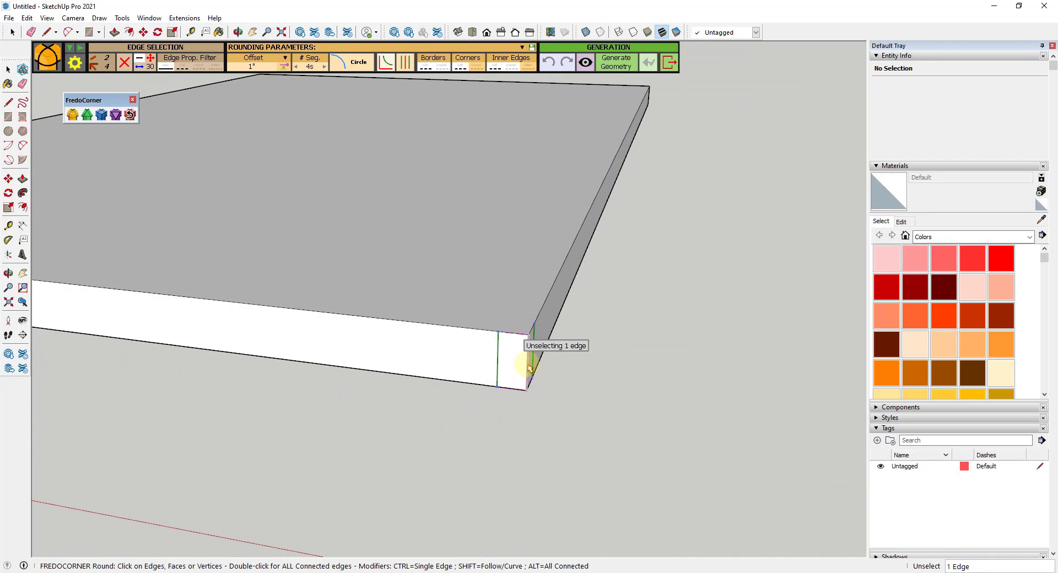
middle_click_drag(545, 358, 514, 358)
scroll(512, 331, "down", 4)
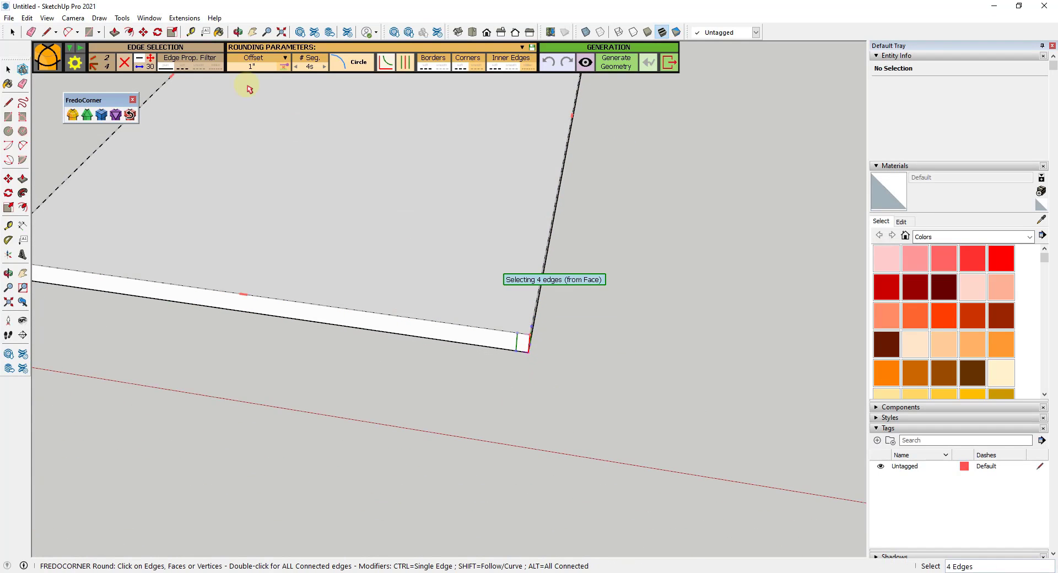
scroll(478, 297, "down", 3)
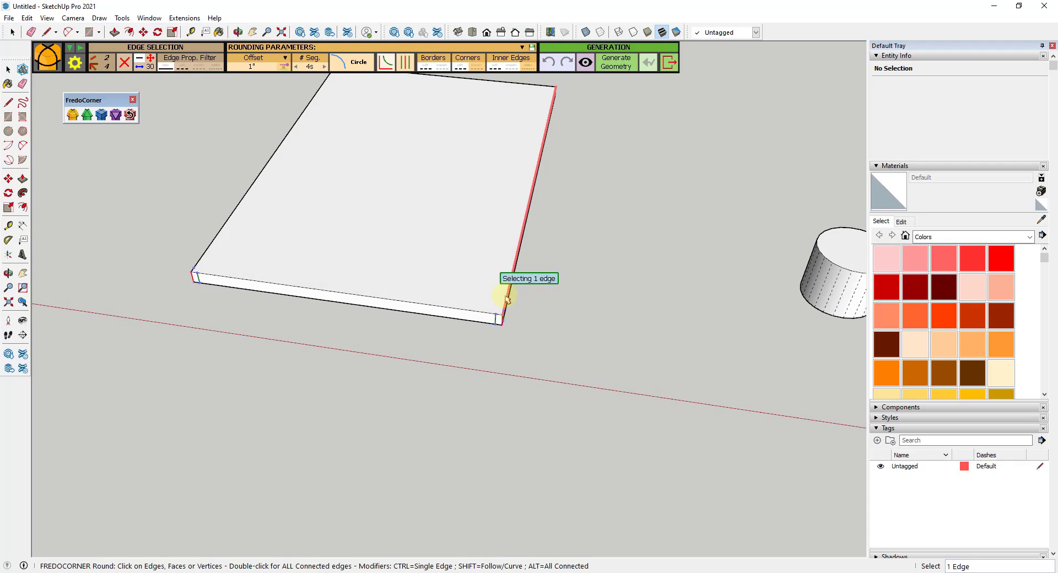
scroll(495, 306, "up", 2)
left_click(488, 311)
mouse_move(543, 303)
middle_mouse_down()
mouse_move(314, 227)
mouse_move(532, 302)
middle_mouse_up()
scroll(725, 210, "up", 5)
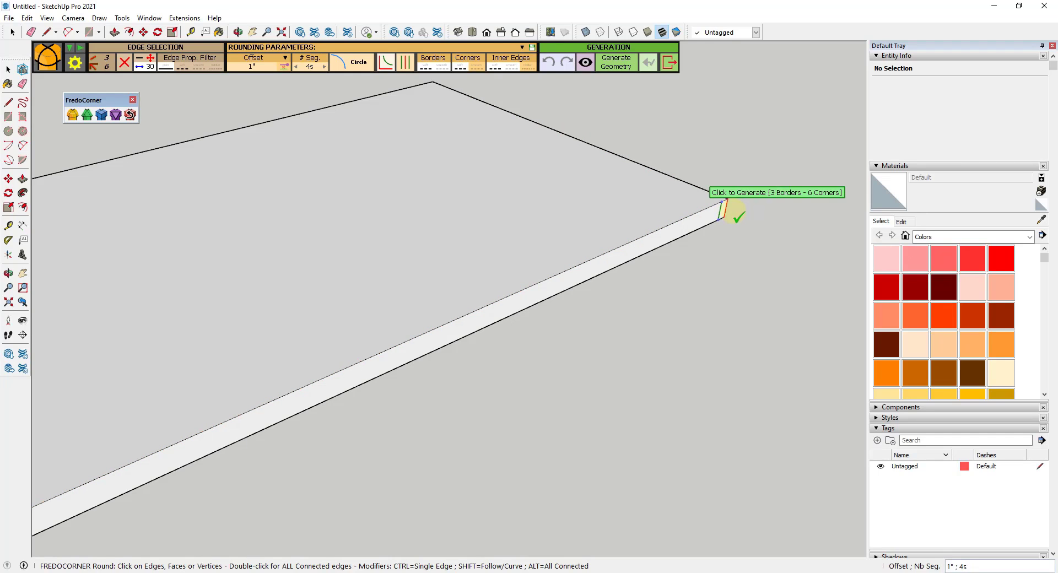
middle_click_drag(732, 208, 334, 288)
scroll(199, 282, "up", 6)
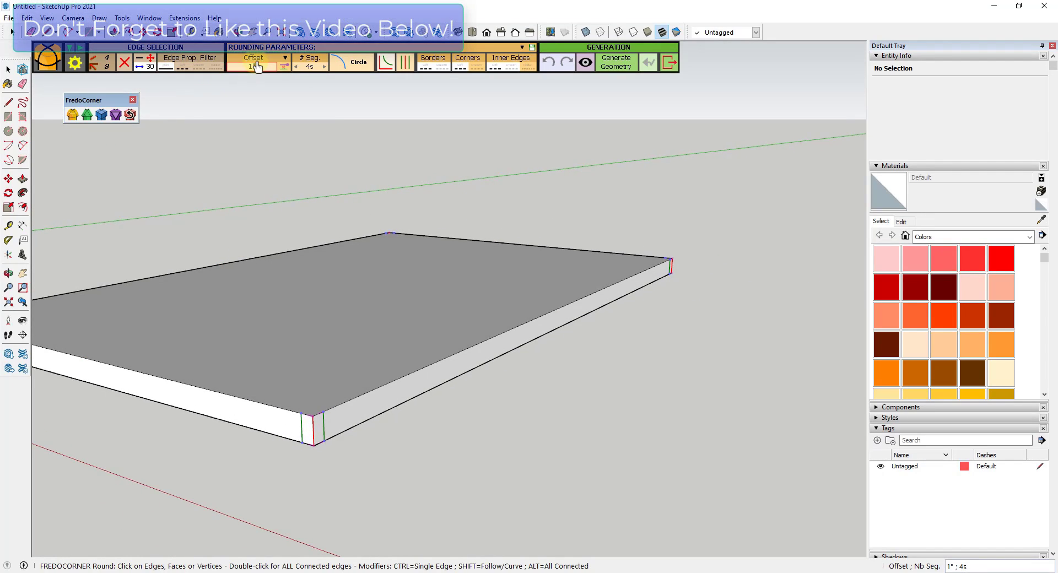
Set the rounding offset to 6 inches and generate the rounded geometry on the slab's four corners
left_click(253, 58)
left_click(253, 70)
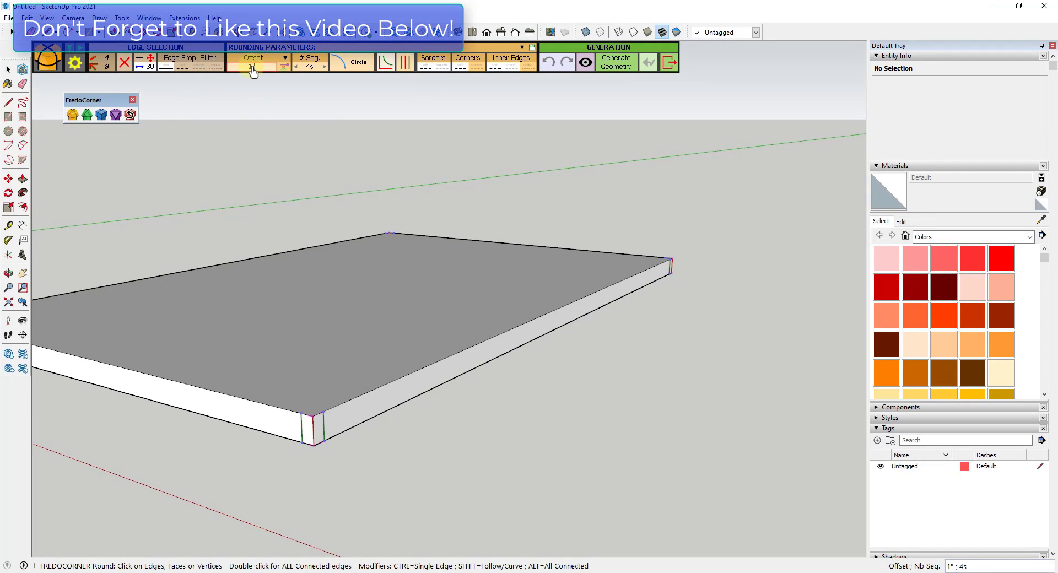
left_click(252, 69)
type("6")
key("Return")
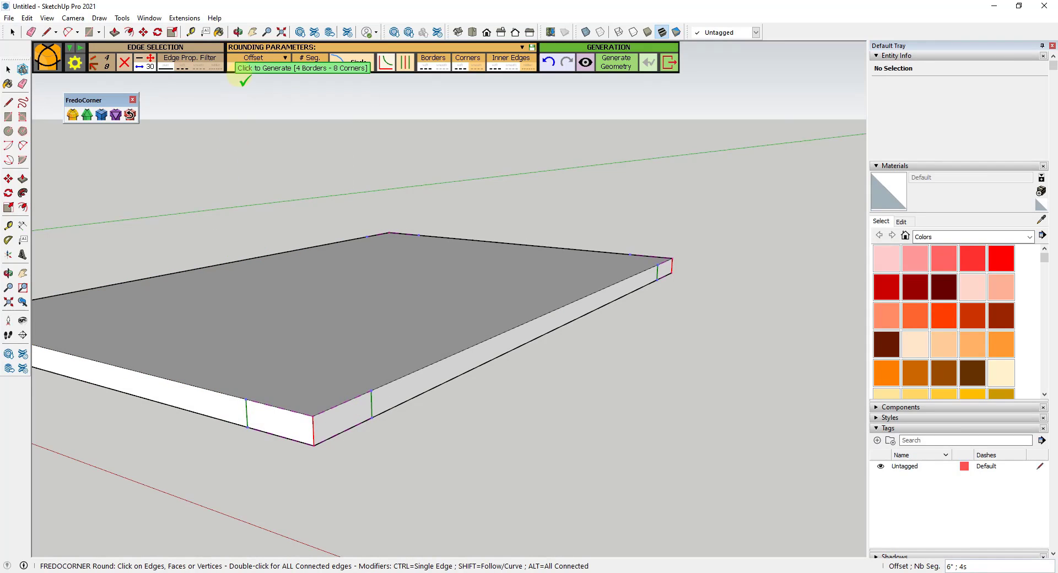
middle_click_drag(463, 319, 289, 165)
left_click(289, 165)
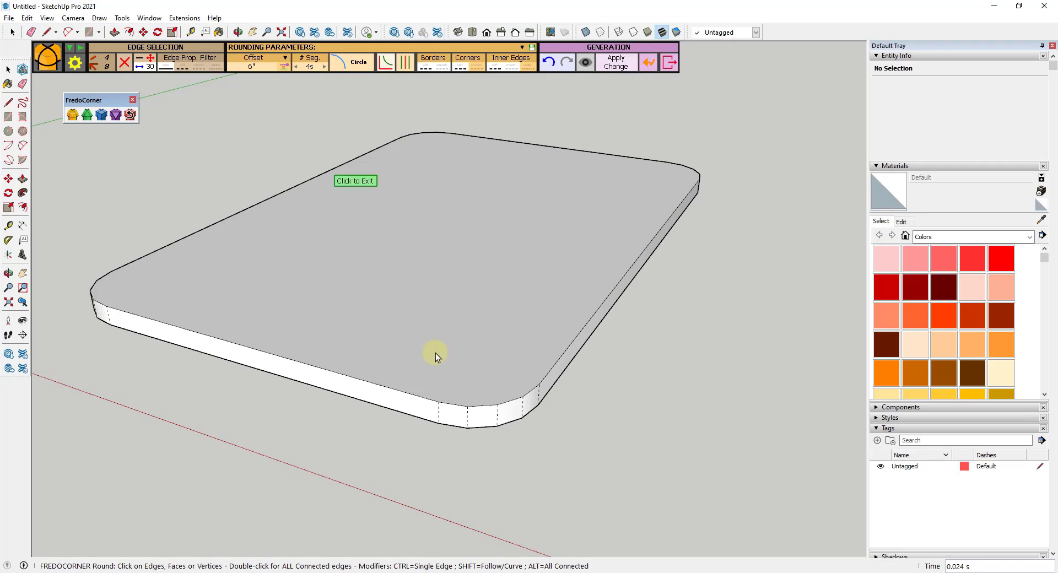
Roll back the generated rounding to its editable selection and set the number of segments to 12
scroll(466, 391, "up", 3)
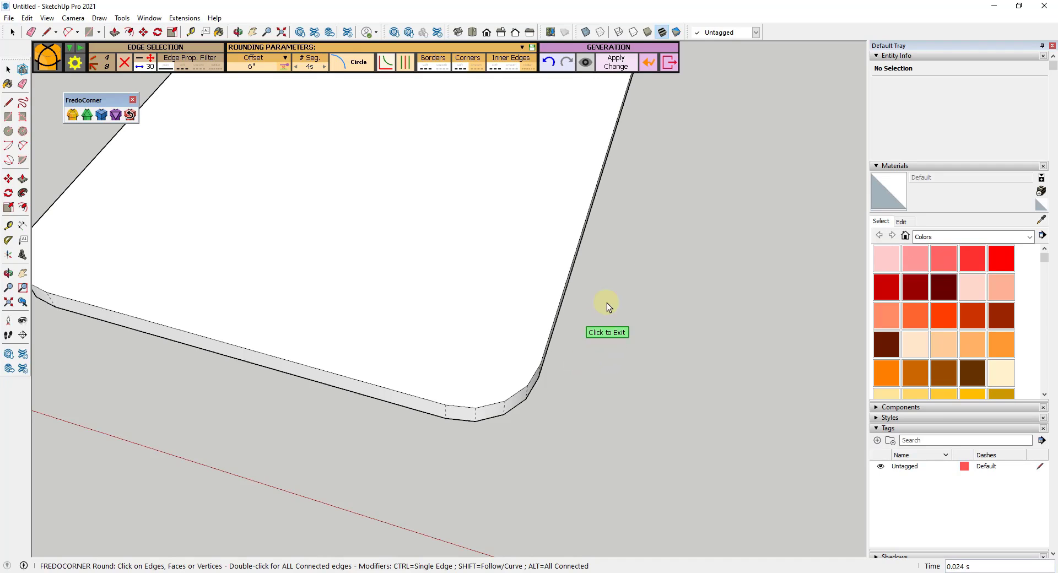
left_click(648, 65)
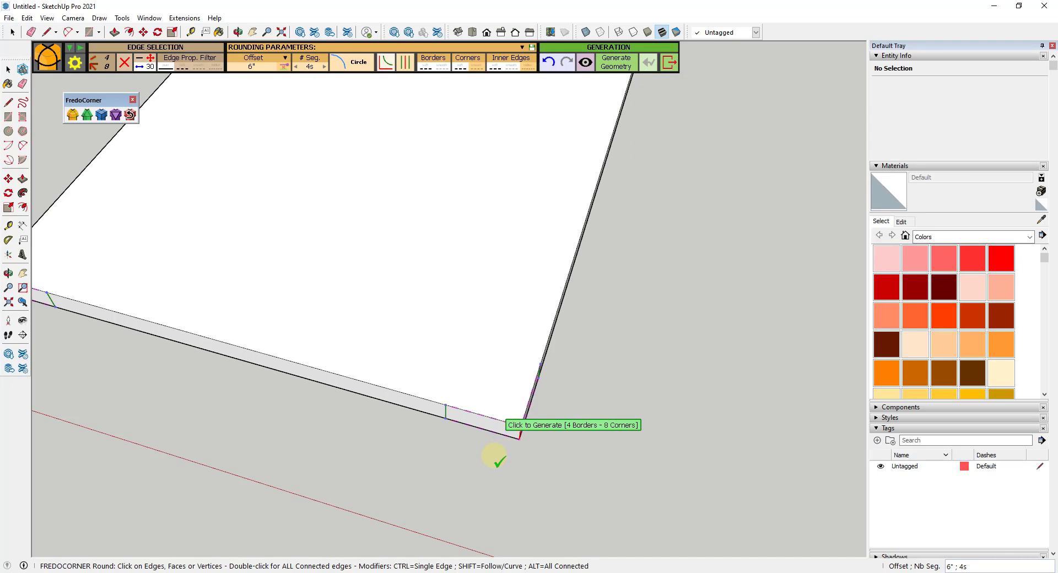
middle_click_drag(493, 455, 457, 424)
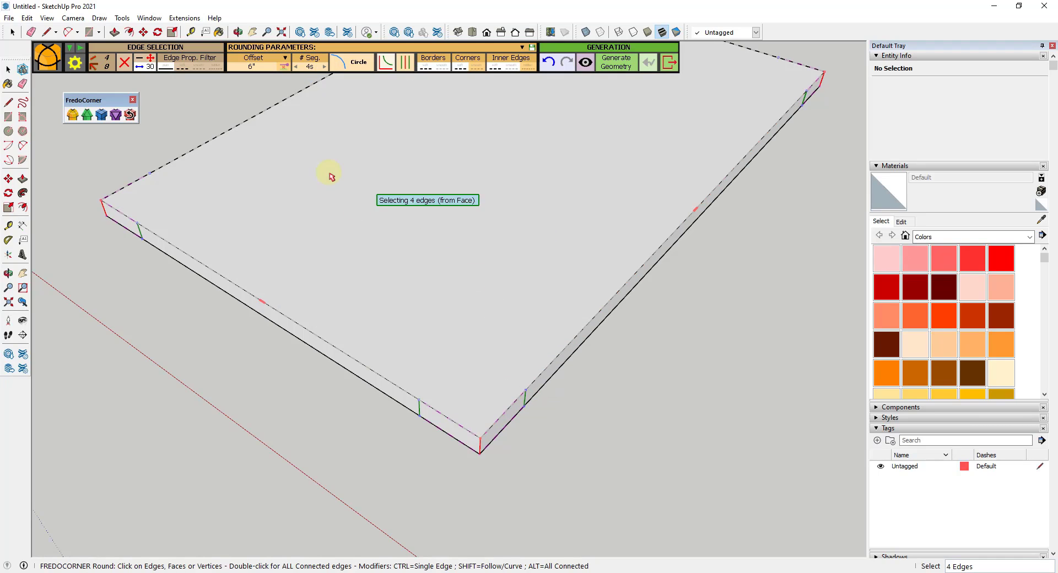
left_click(306, 87)
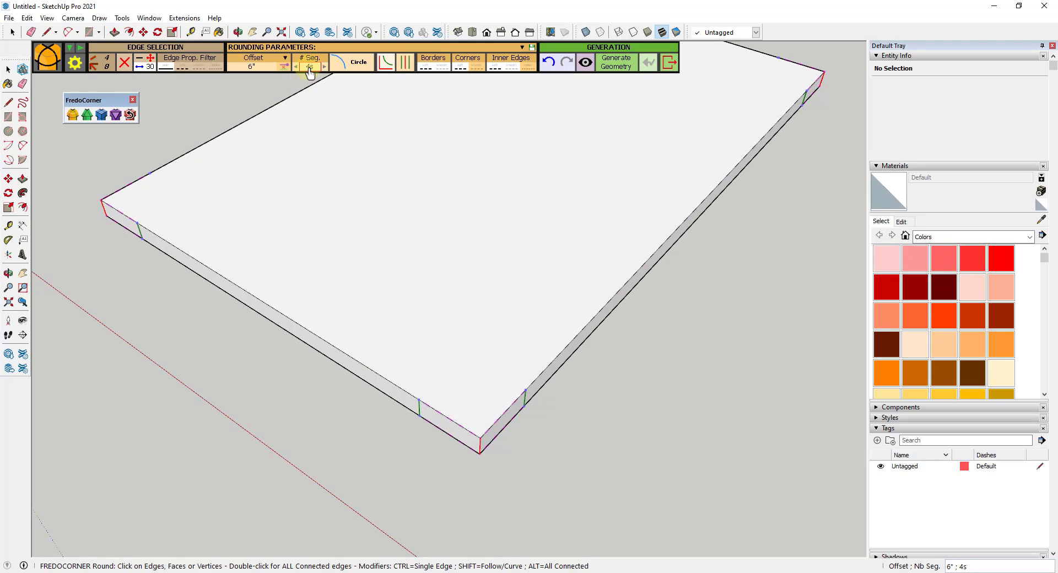
left_click(309, 66)
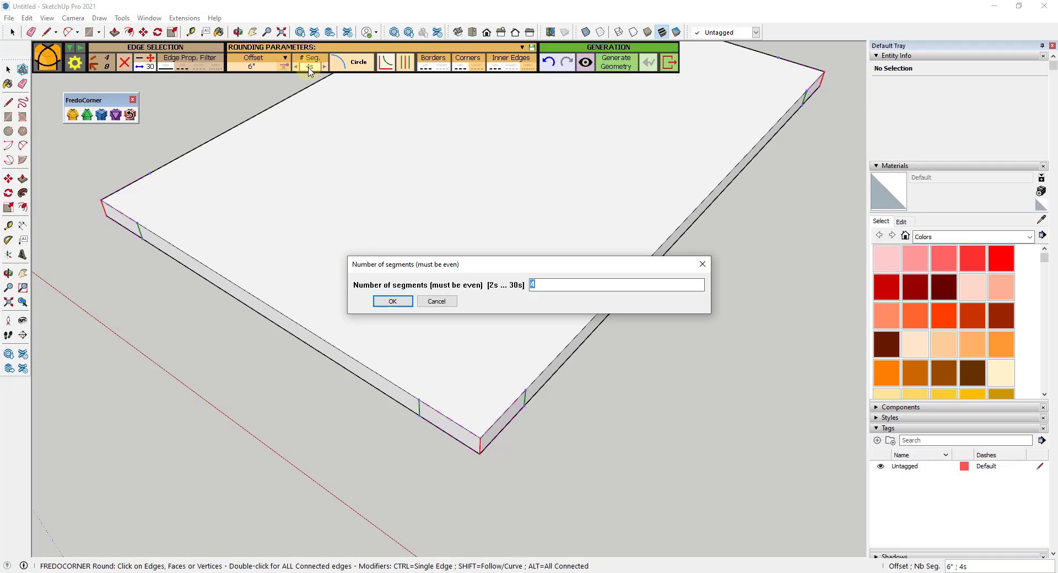
key("Return")
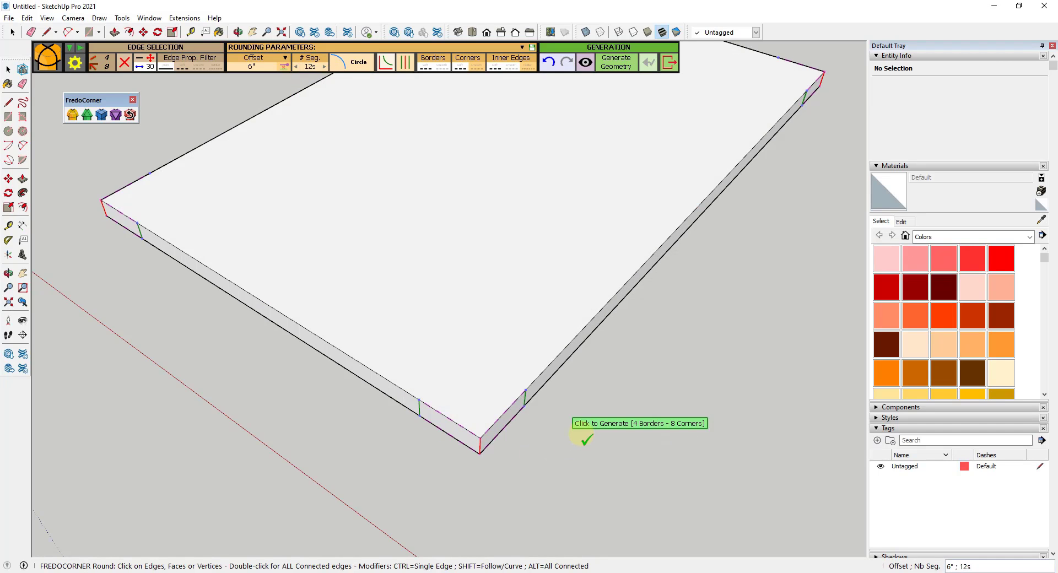
Generate the slab's corner rounding with 12 segments and exit the Round tool
left_click(586, 439)
scroll(524, 403, "up", 5)
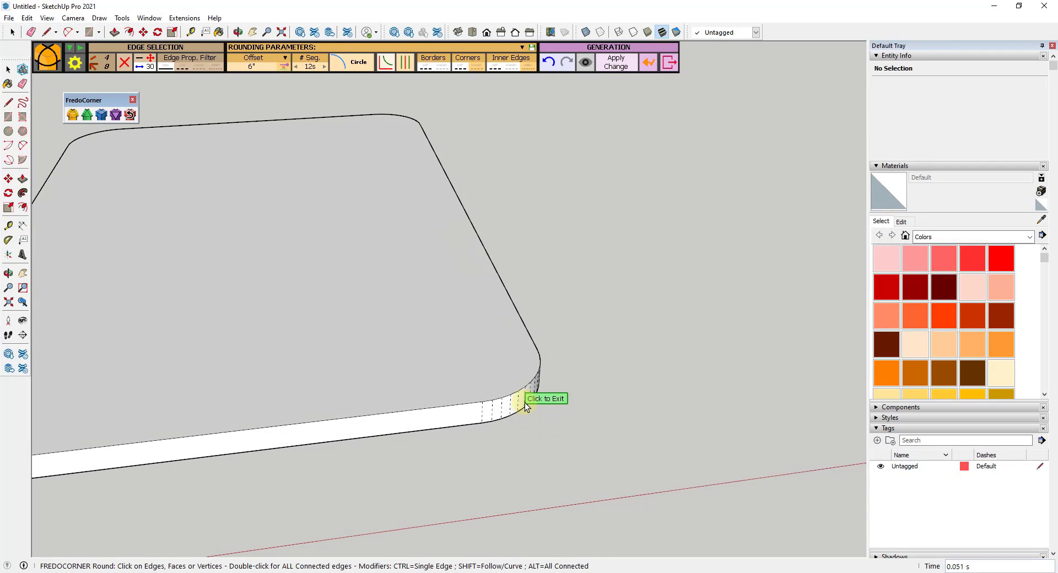
scroll(530, 372, "up", 3)
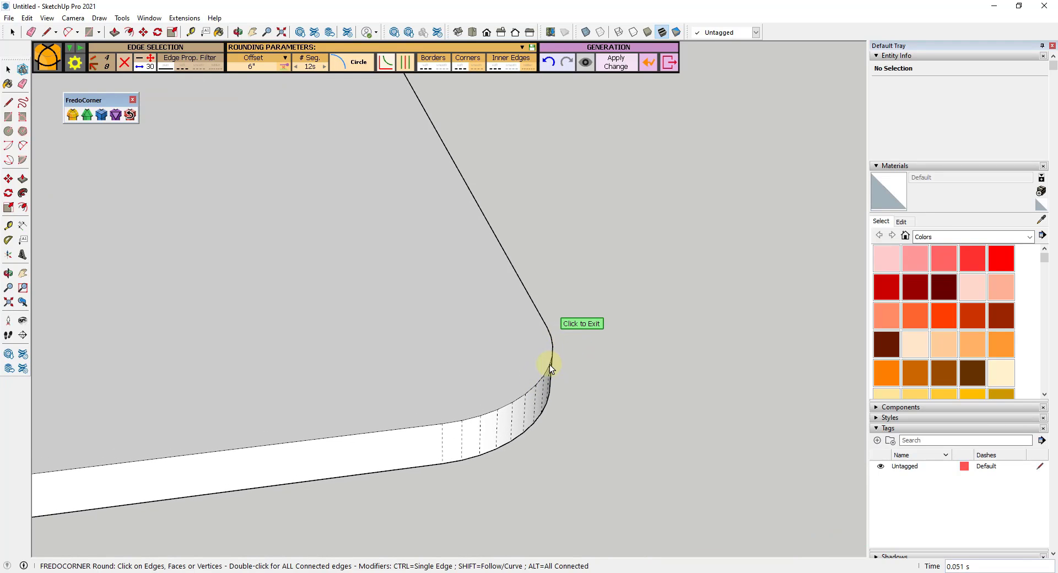
scroll(549, 368, "down", 8)
middle_click_drag(538, 371, 610, 172)
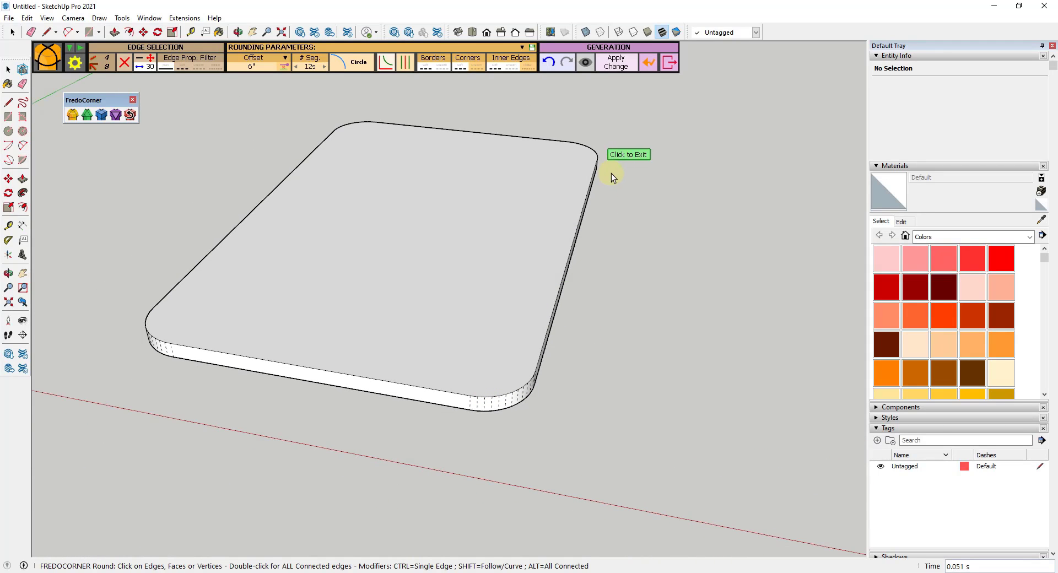
left_click(670, 64)
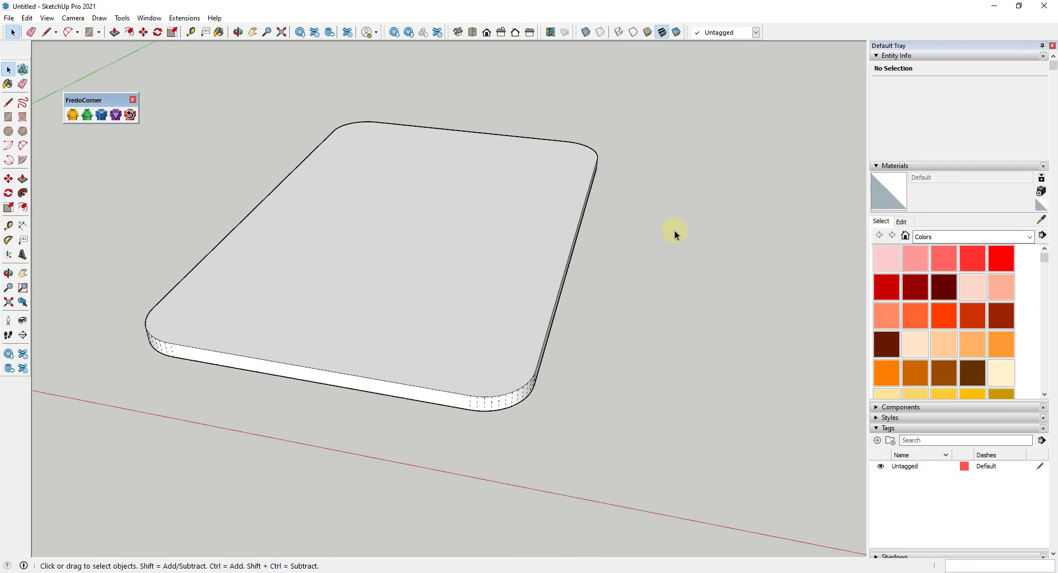
Revert the slab's corner rounding to square corners with FredoCorner's Repair tool
left_click(130, 115)
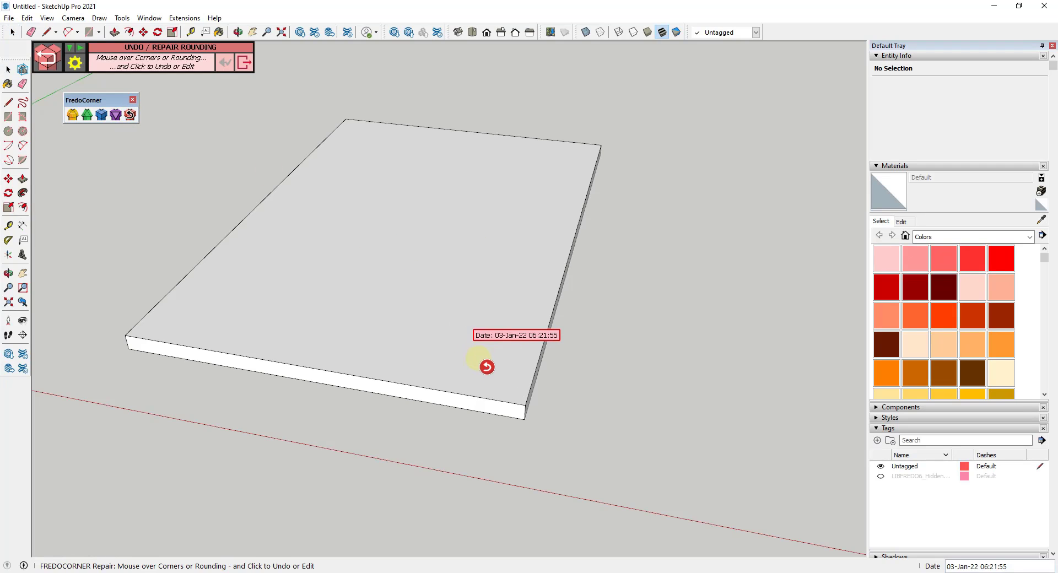
left_click(501, 380)
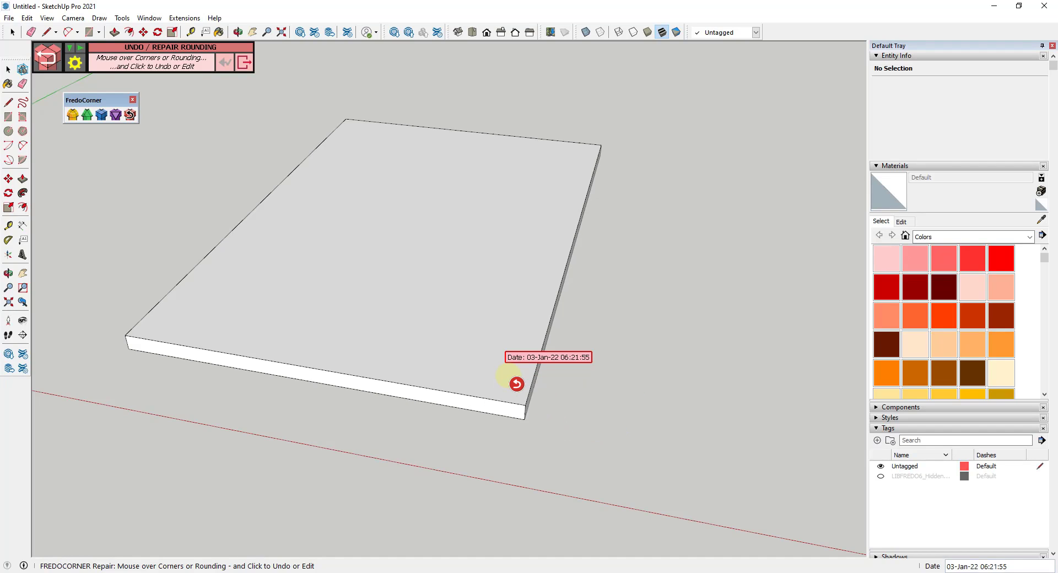
left_click(511, 385)
left_click(533, 390)
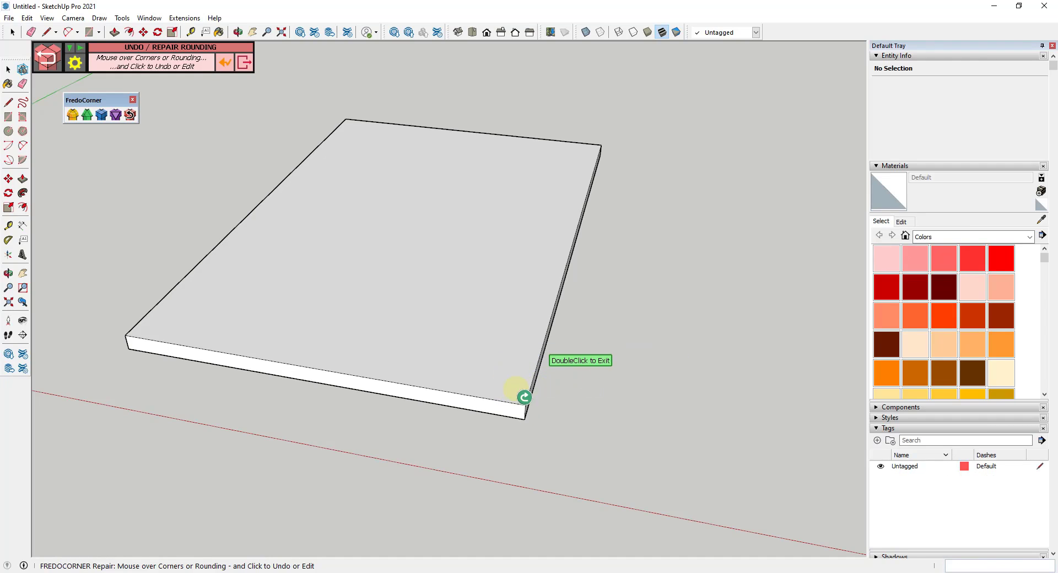
Restore the slab's rounded corners and exit the Repair tool
left_click(507, 393)
left_click(513, 395)
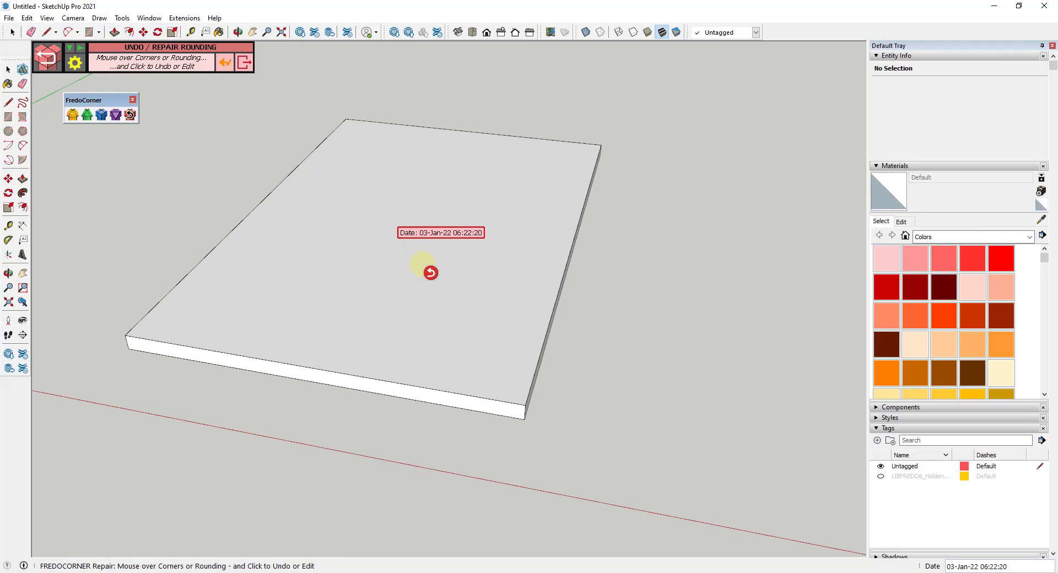
left_click(243, 63)
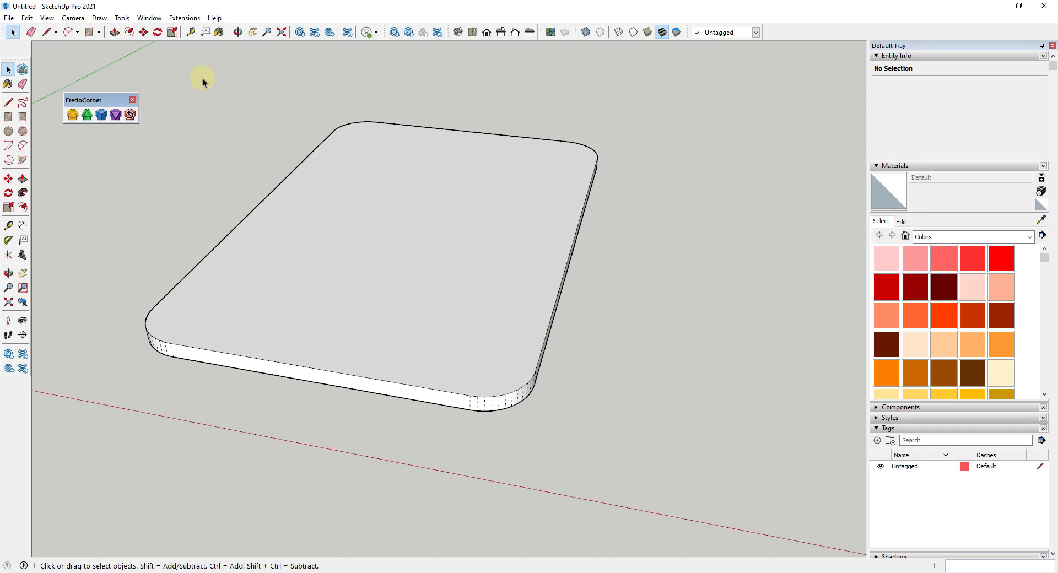
Select the slab's top face edges with FredoCorner's Round tool and set the rounding offset to 1/4"
left_click(70, 118)
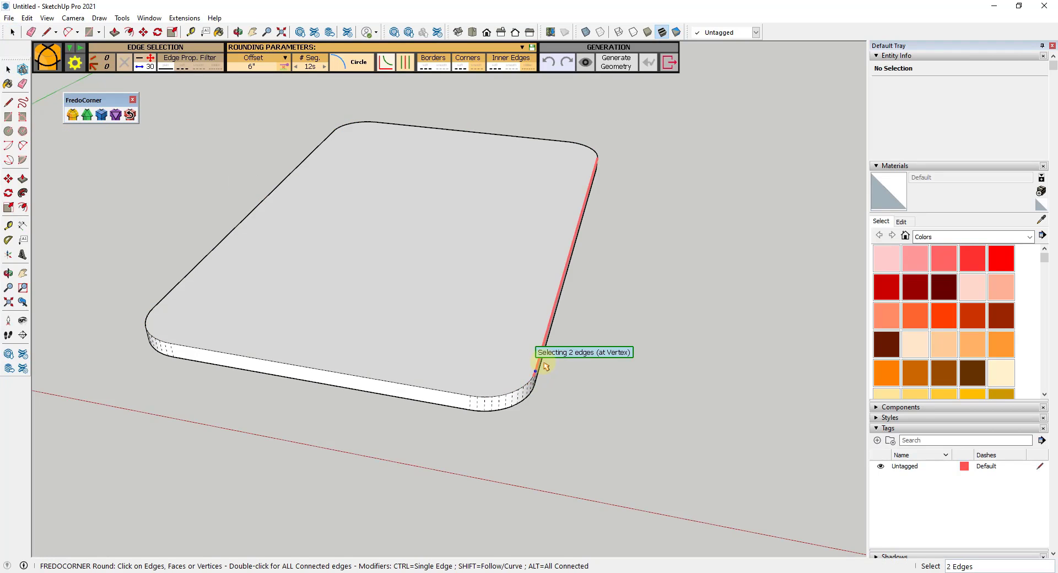
left_click(540, 349)
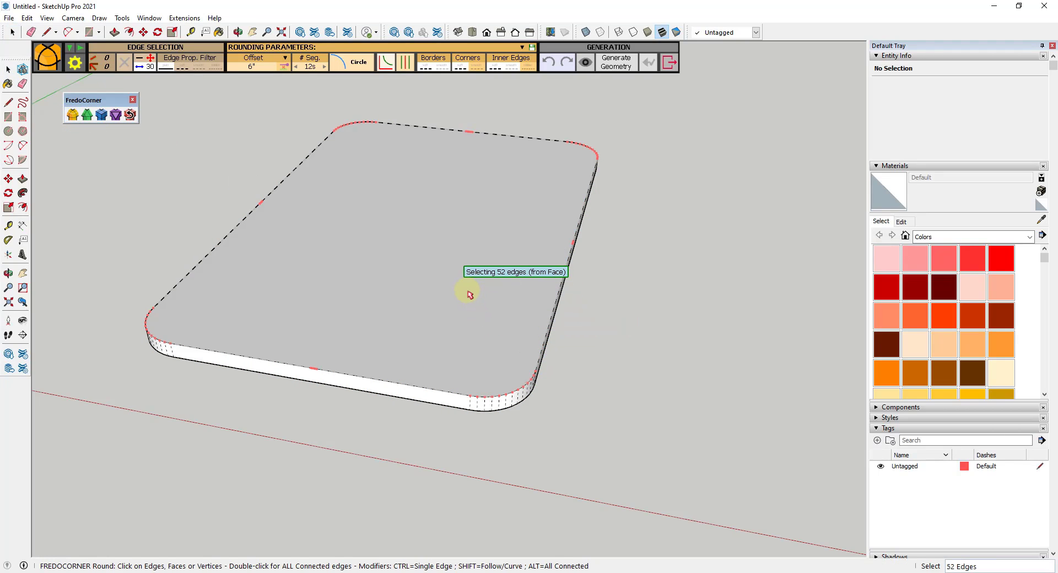
left_click(468, 292)
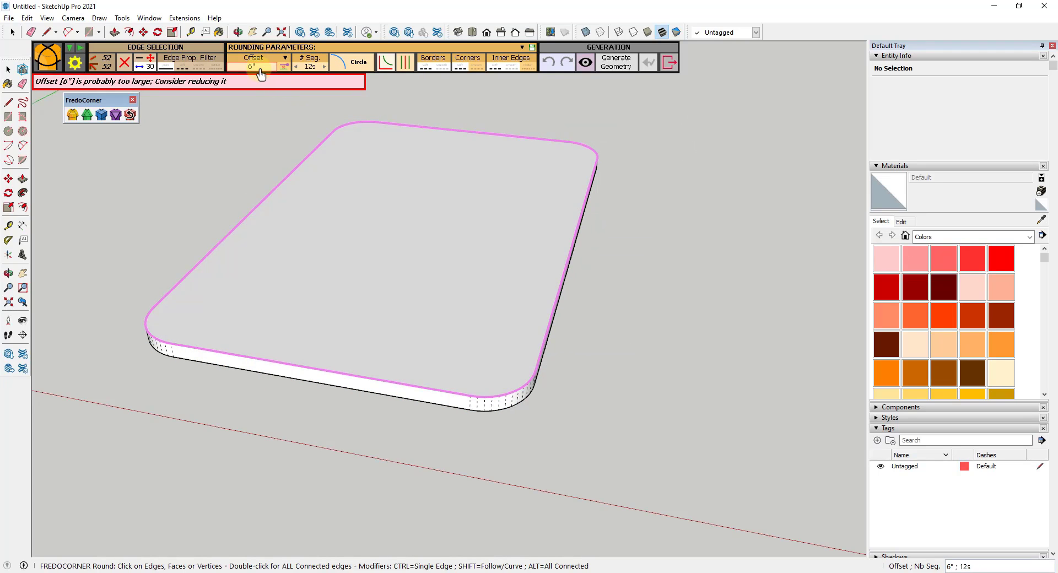
left_click(259, 69)
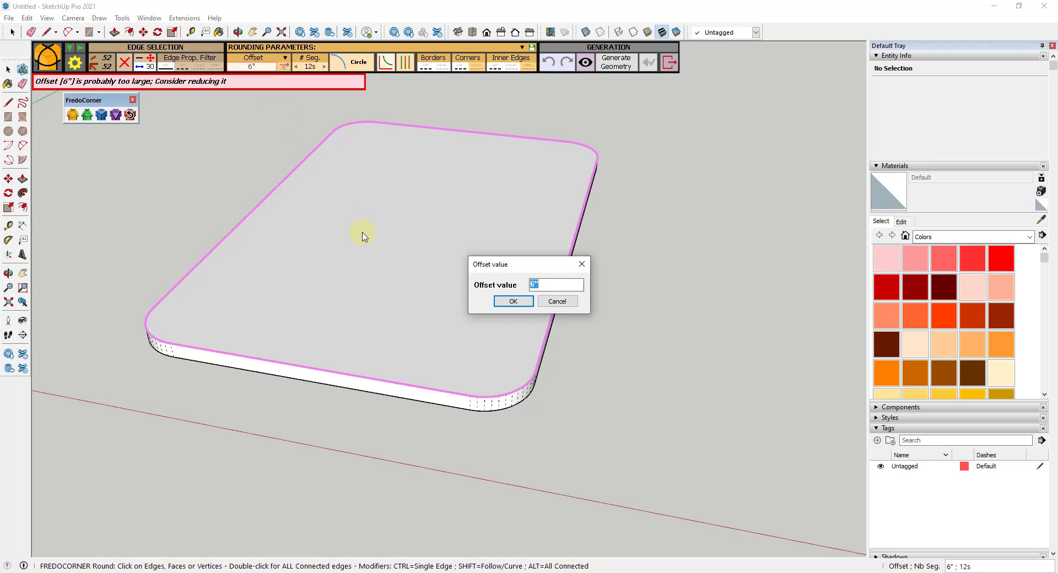
type("1/4")
key("Return")
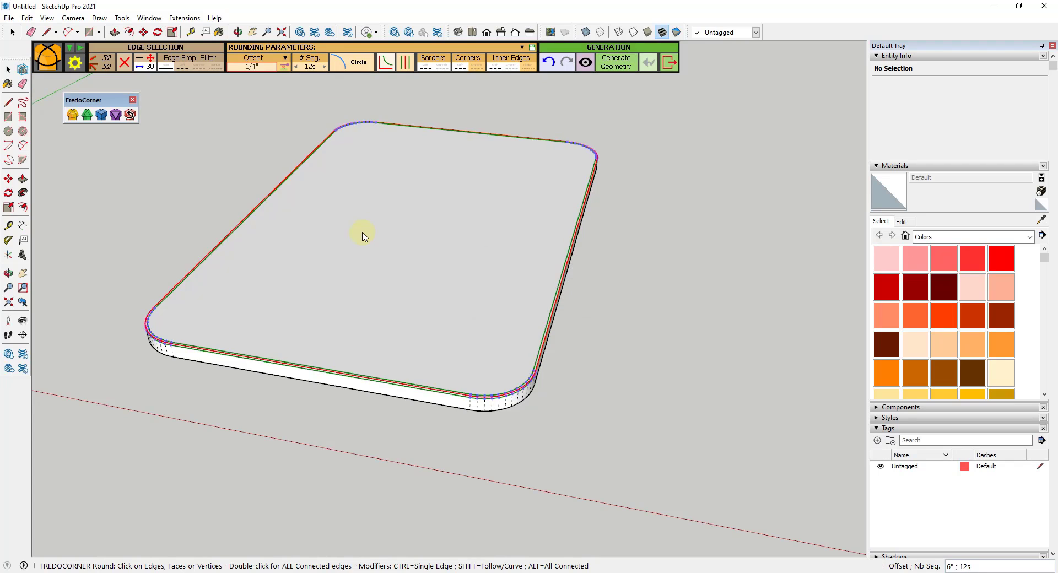
Generate the 1/4" rounding along the slab's top edges, inspect the rounded corner closely, and exit the Round tool
scroll(551, 375, "up", 3)
scroll(543, 372, "up", 4)
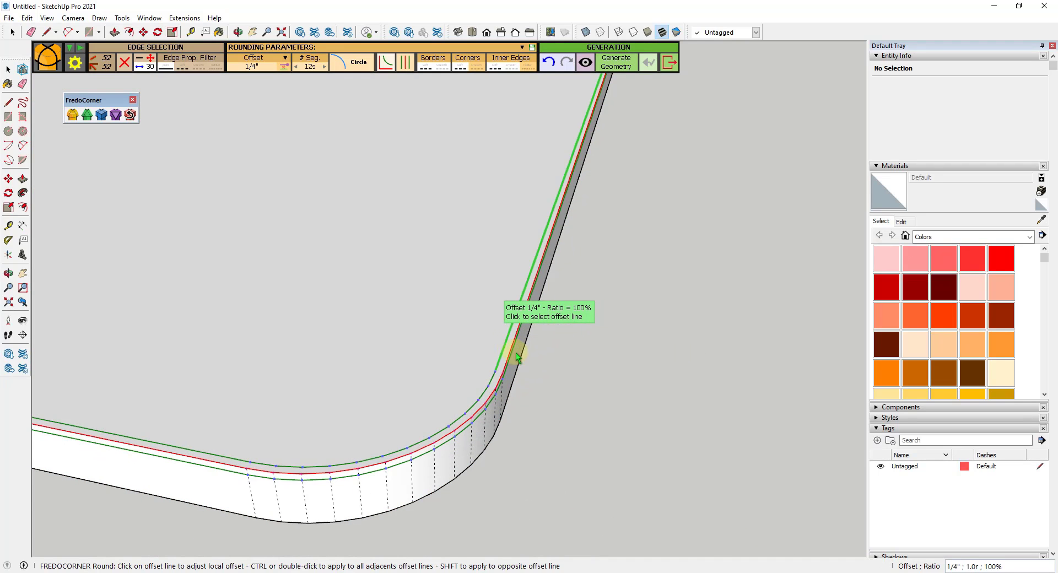
middle_click_drag(510, 354, 453, 327)
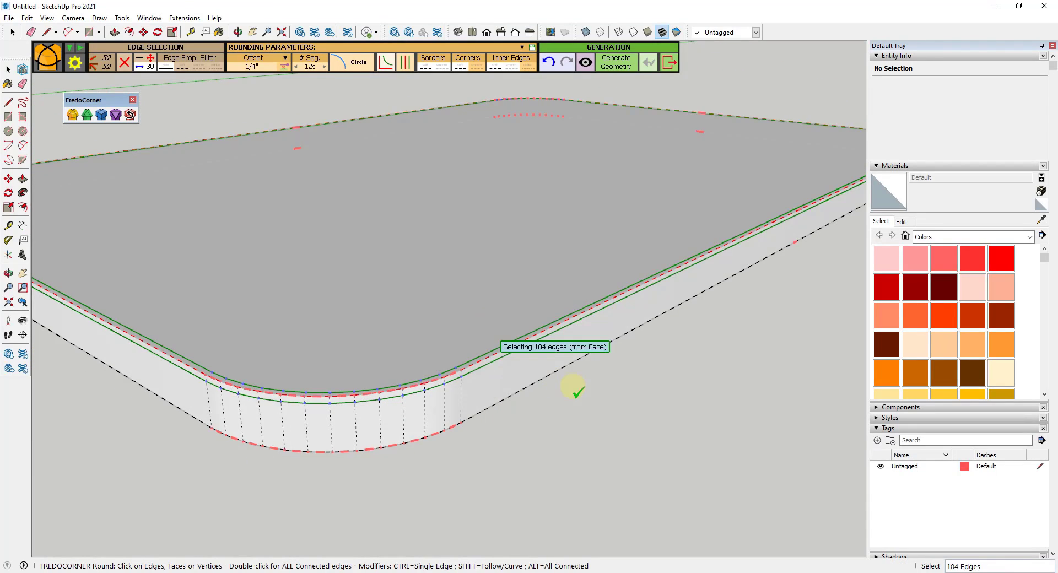
middle_click_drag(573, 385, 650, 392)
left_click(650, 390)
middle_click_drag(481, 414, 567, 353)
scroll(492, 363, "up", 3)
scroll(485, 370, "up", 2)
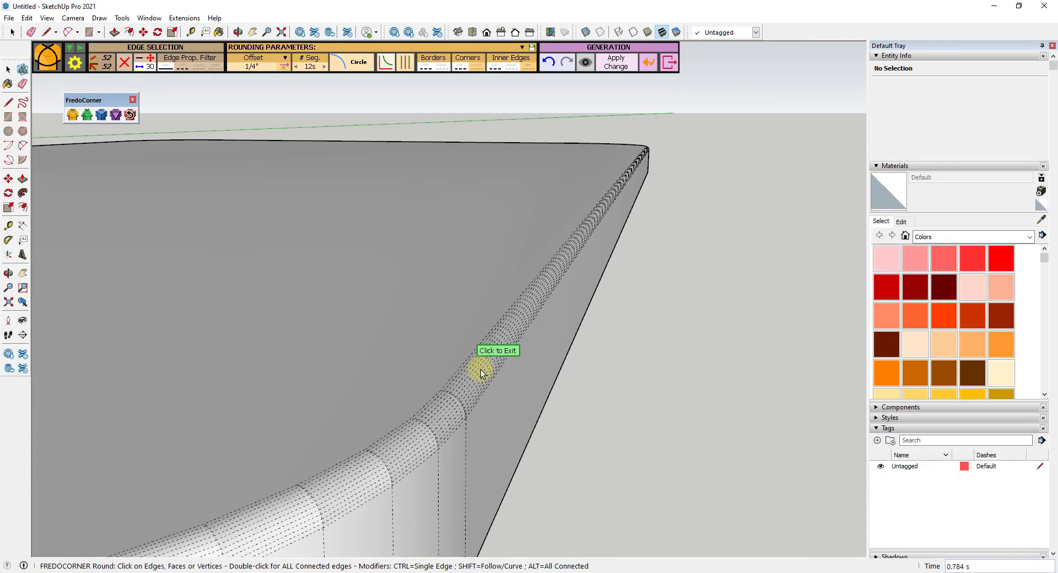
scroll(482, 370, "down", 5)
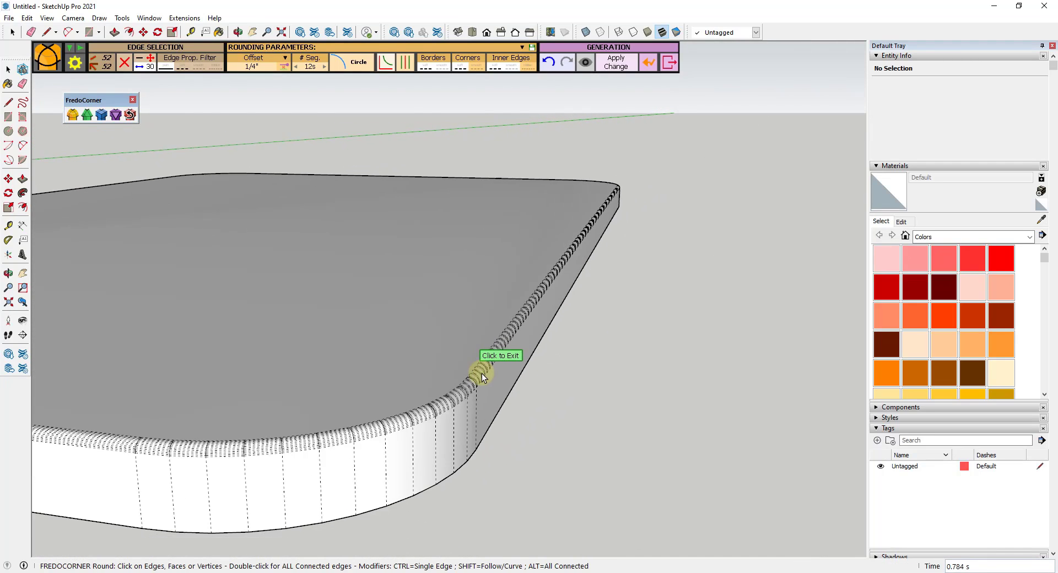
left_click(666, 66)
Turn off the display of hidden geometry and view the slab's smooth rounded edge
middle_click_drag(583, 413, 523, 359)
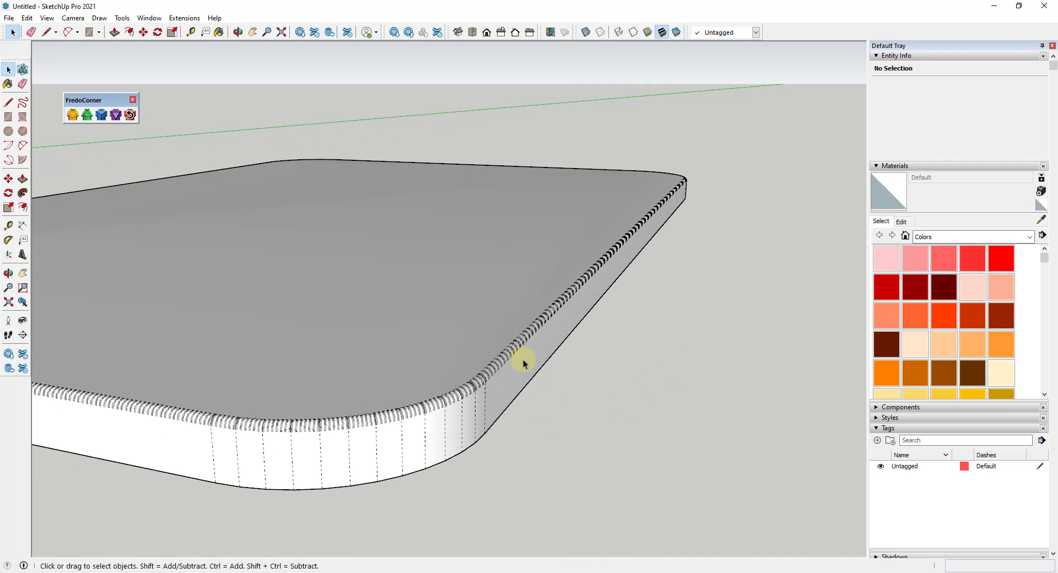
left_click(65, 19)
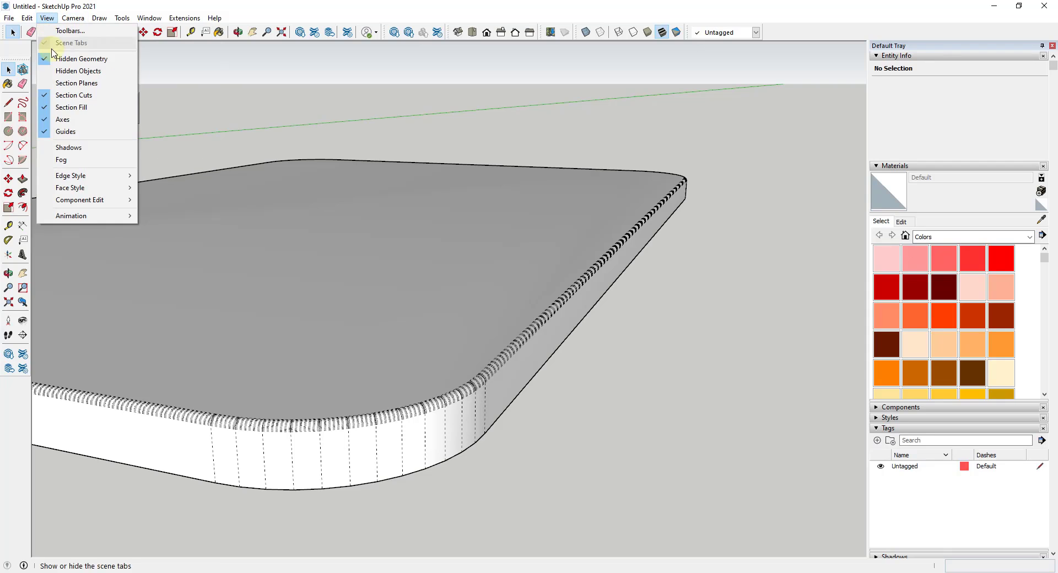
left_click(59, 60)
middle_click_drag(471, 356, 484, 415)
scroll(485, 413, "down", 6)
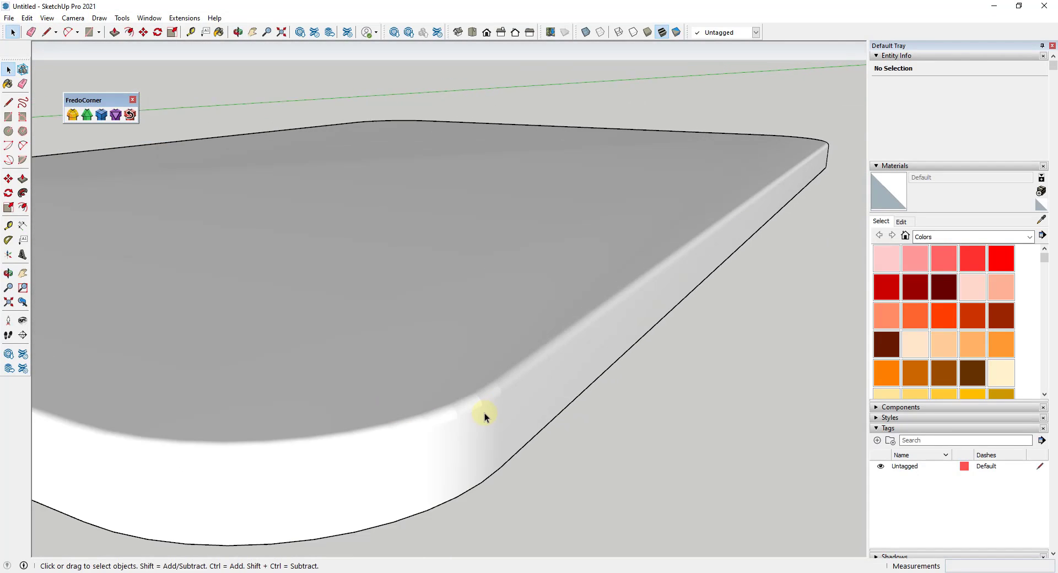
scroll(468, 412, "up", 2)
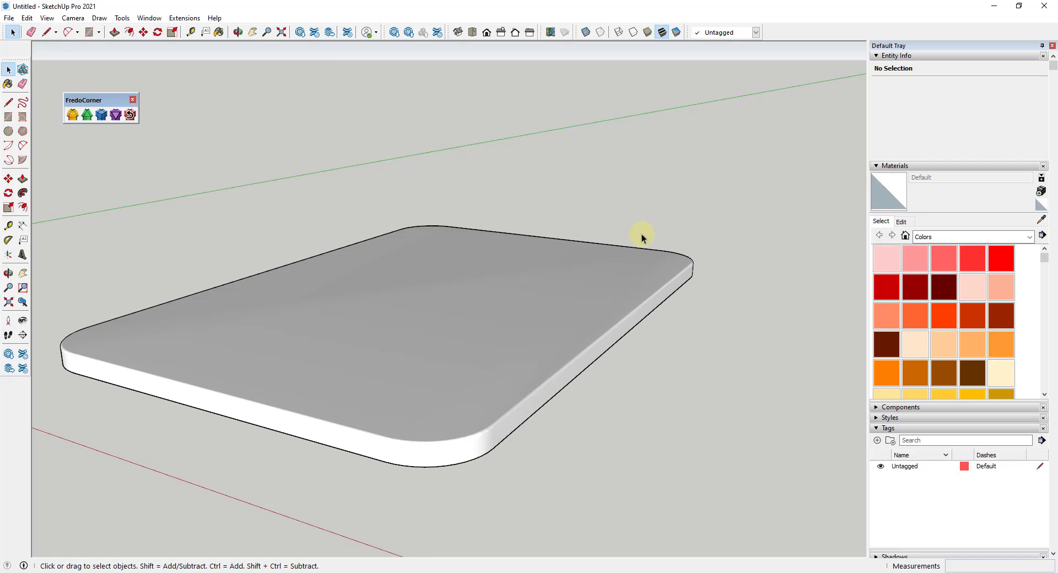
Select the top face of the cylinder nearest the slab and start FredoCorner's Round tool on its edges
scroll(212, 319, "down", 4)
scroll(641, 369, "up", 1)
scroll(809, 365, "up", 3)
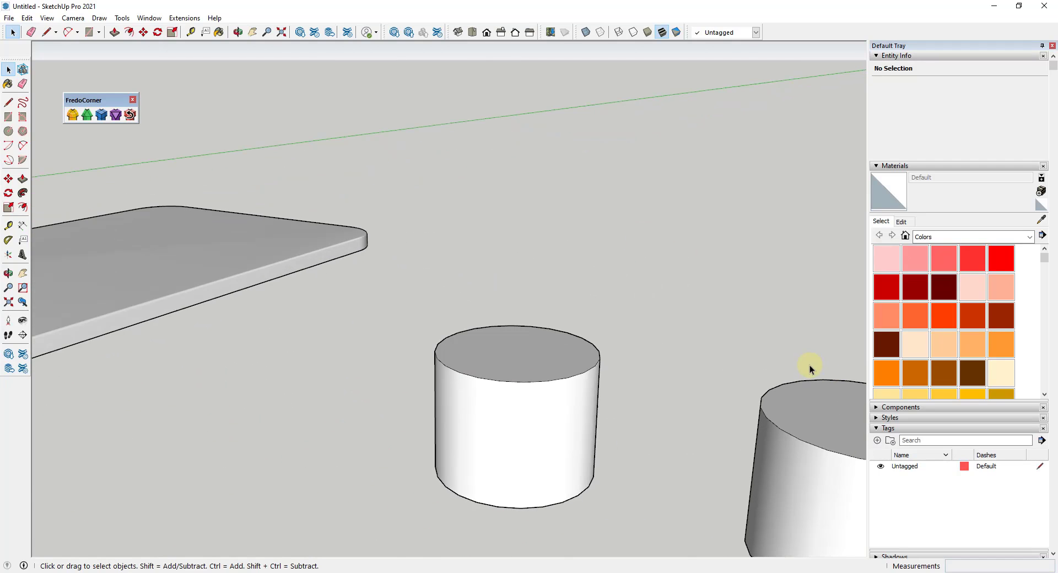
scroll(606, 368, "up", 3)
left_click(486, 348)
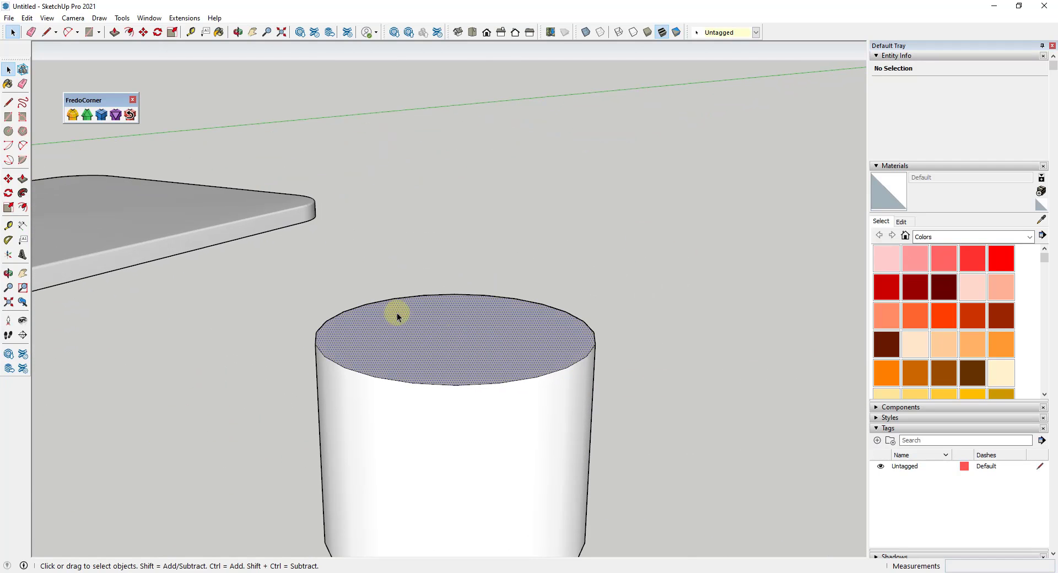
left_click(72, 116)
scroll(499, 401, "up", 2)
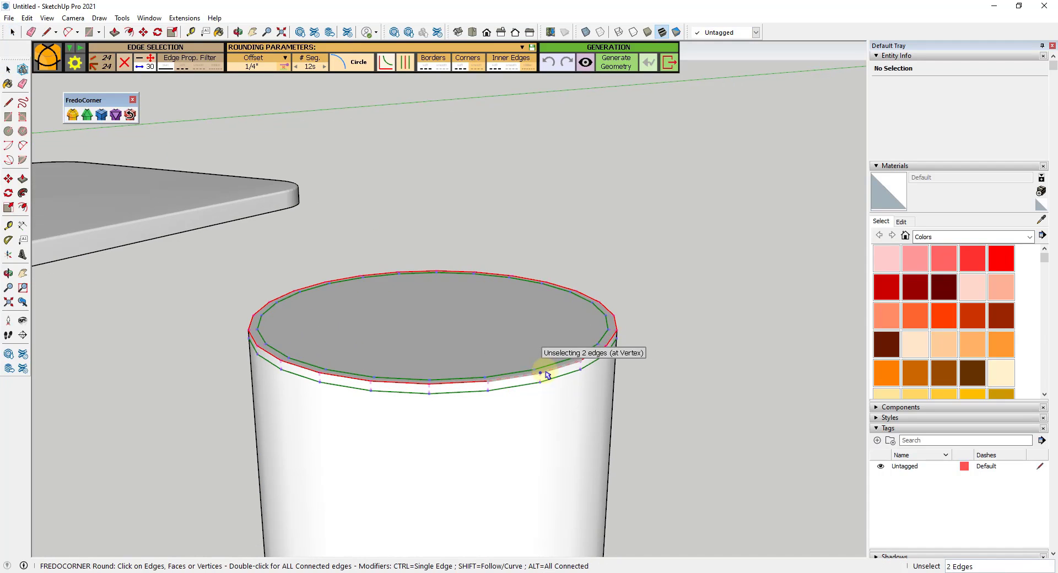
Set the rounding offset to 3" and generate the rounding on the cylinder's top edge
left_click(252, 66)
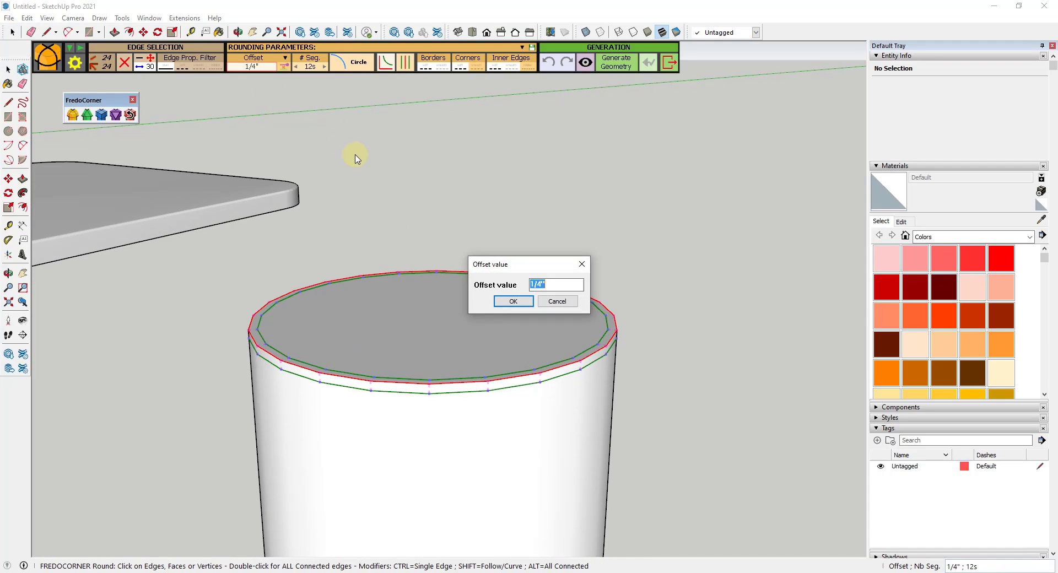
type("3")
key("Return")
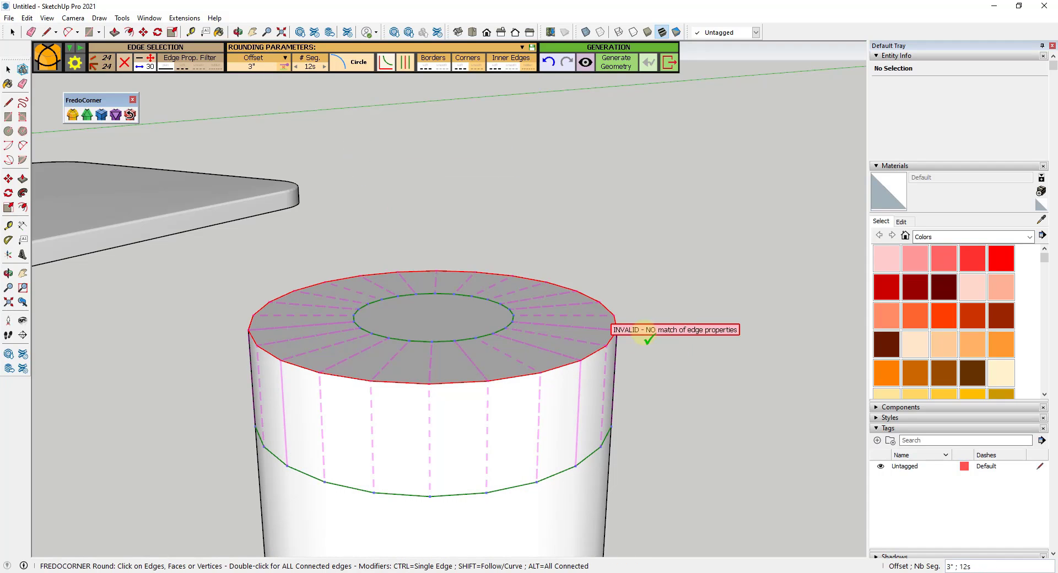
left_click(639, 333)
scroll(638, 332, "down", 2)
scroll(472, 344, "down", 1)
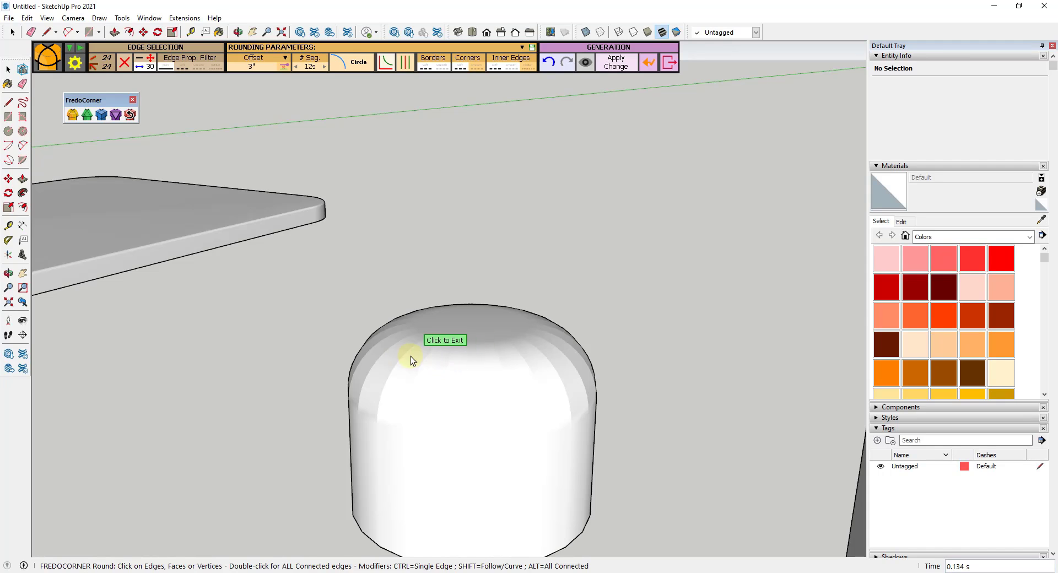
Bevel the top edge of the second, unrounded cylinder with FredoCorner's Bevel tool at a 3" offset
scroll(393, 351, "down", 1)
scroll(393, 351, "down", 1)
scroll(788, 393, "up", 1)
scroll(816, 410, "up", 2)
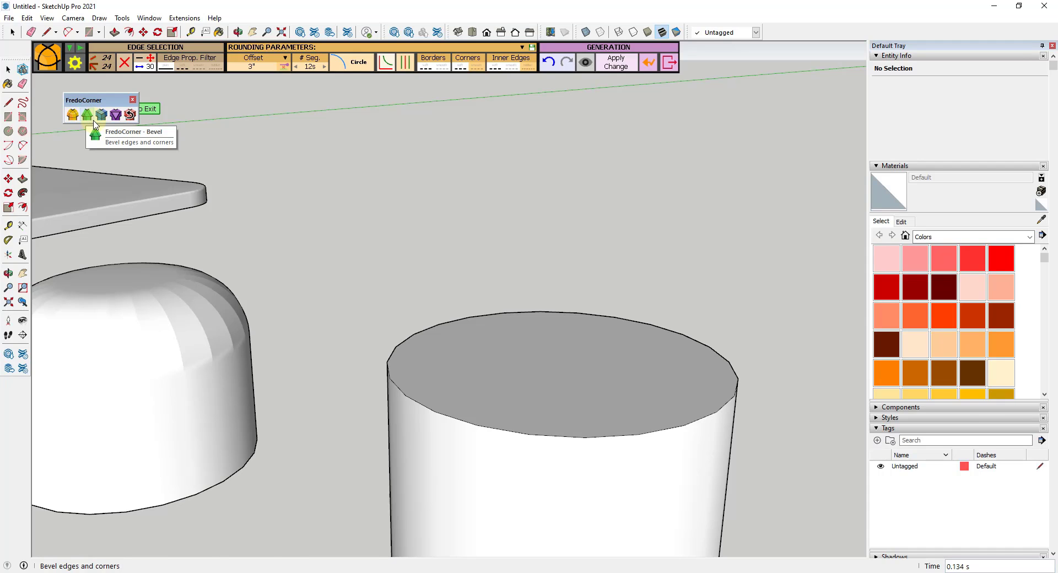
scroll(432, 285, "down", 5)
scroll(815, 352, "up", 2)
scroll(389, 340, "up", 2)
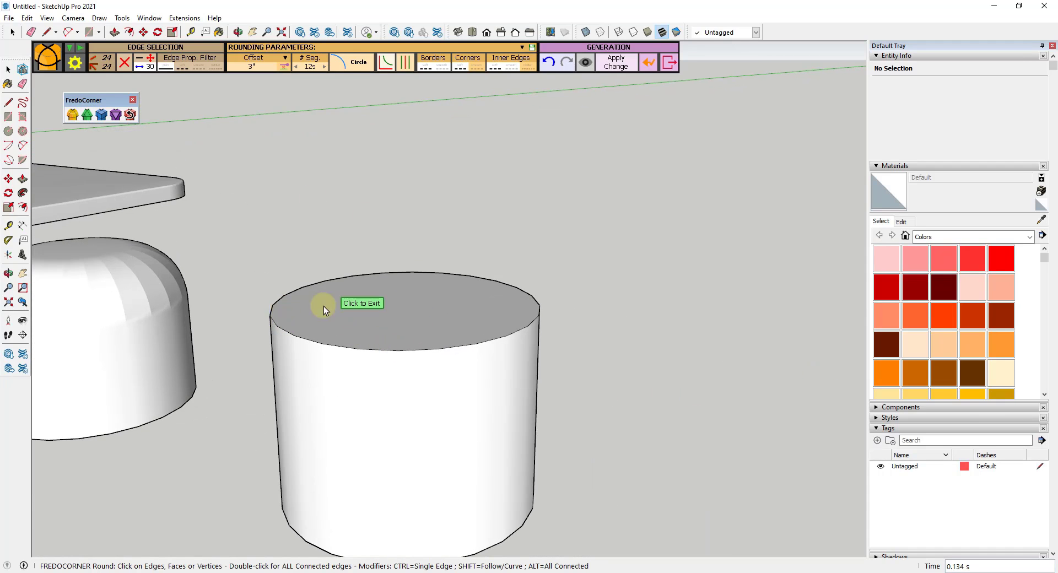
scroll(323, 310, "down", 2)
scroll(93, 290, "up", 3)
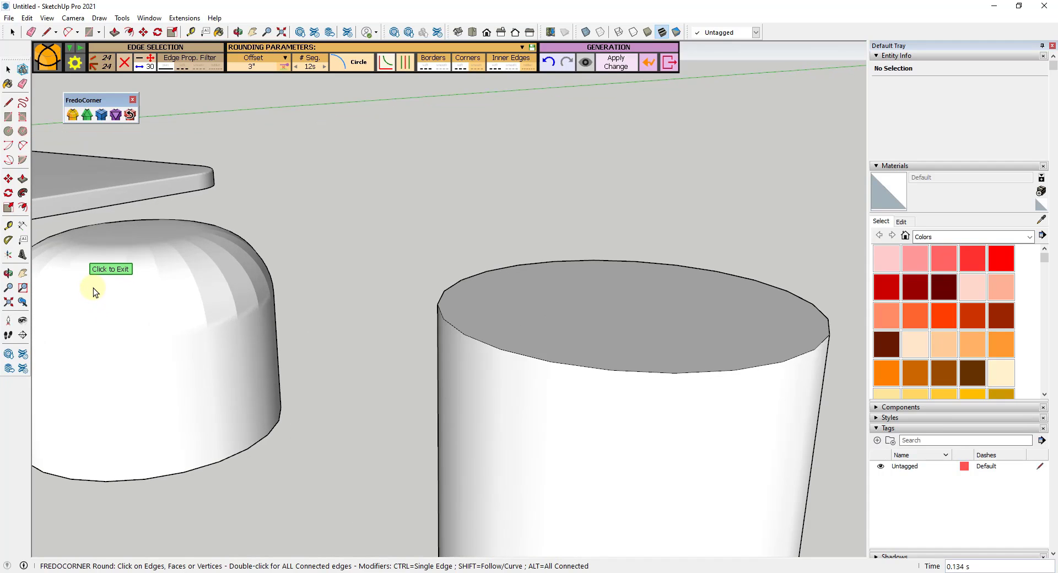
scroll(237, 306, "down", 2)
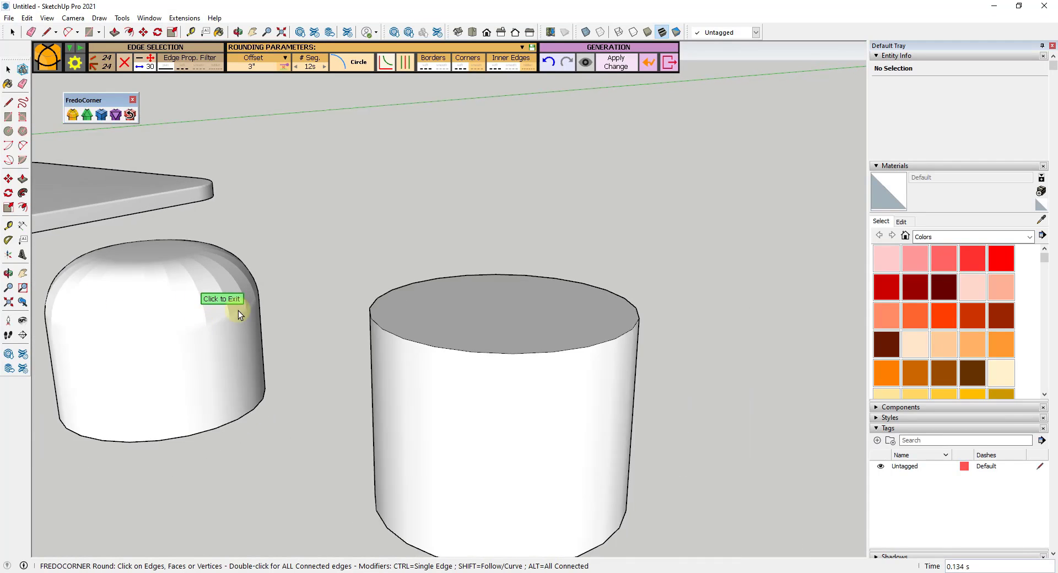
scroll(413, 309, "up", 3)
left_click(86, 116)
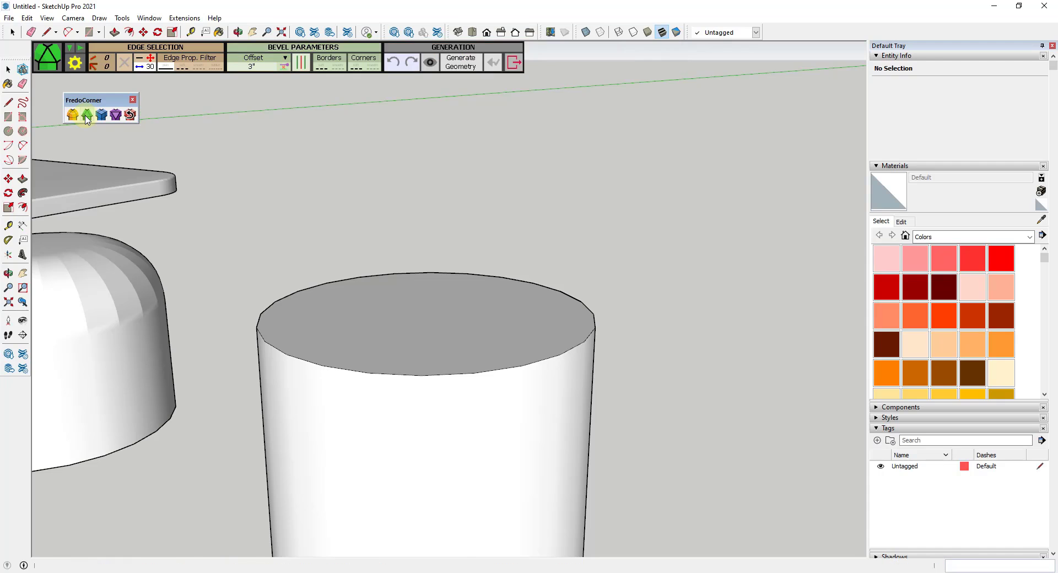
left_click(448, 341)
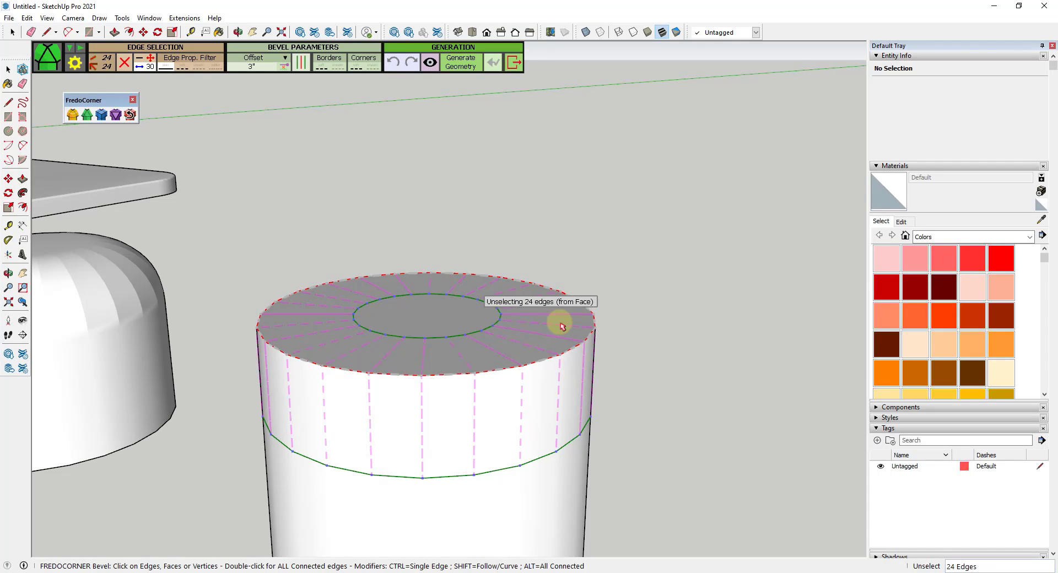
left_click(637, 280)
middle_click_drag(609, 371, 420, 376)
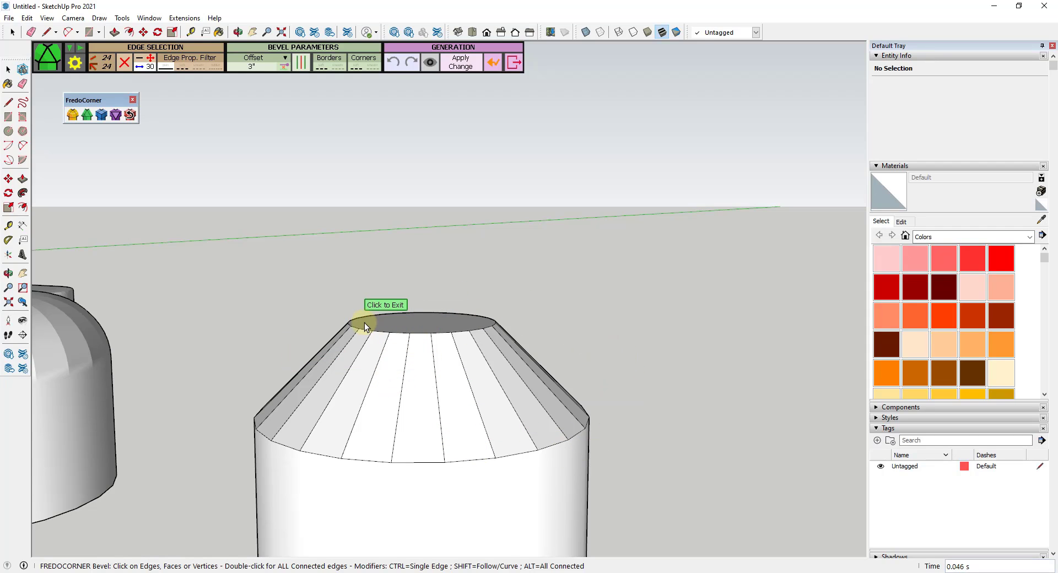
Show hidden geometry to compare the segments of the rounded and beveled cylinders, and hide it again
scroll(543, 381, "down", 4)
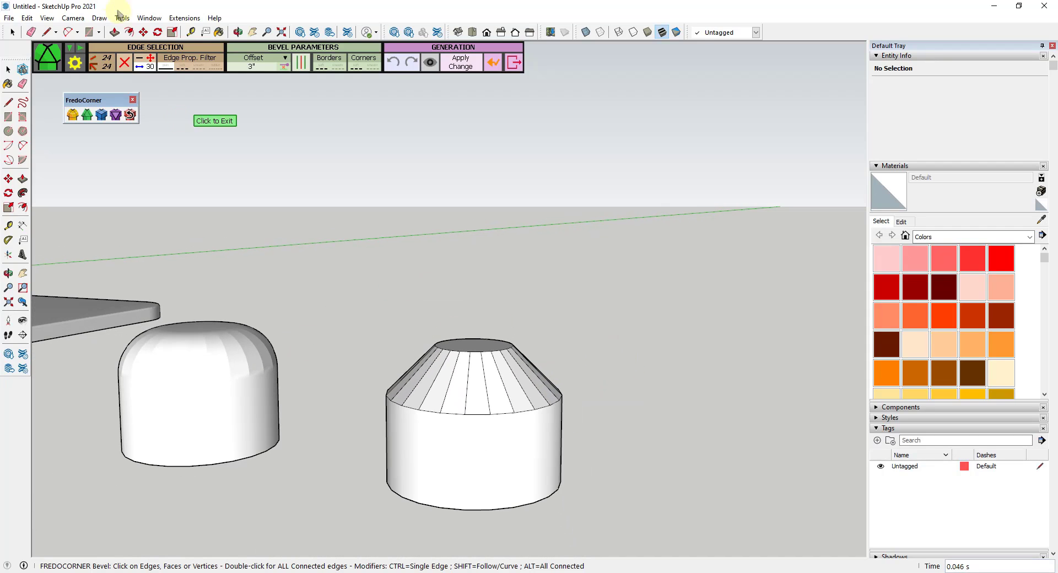
left_click(28, 18)
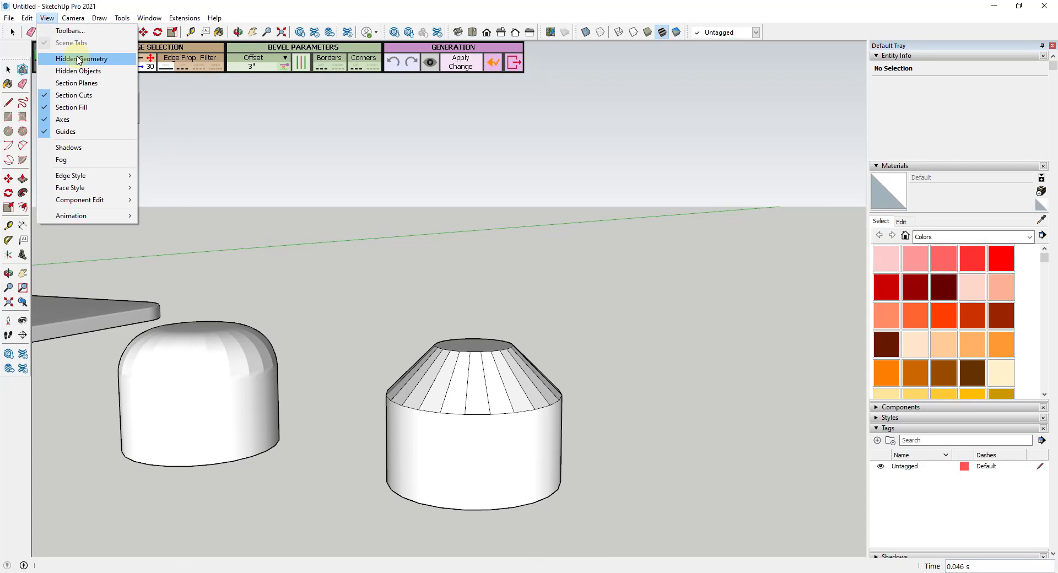
left_click(69, 59)
scroll(414, 266, "down", 4)
scroll(217, 378, "up", 2)
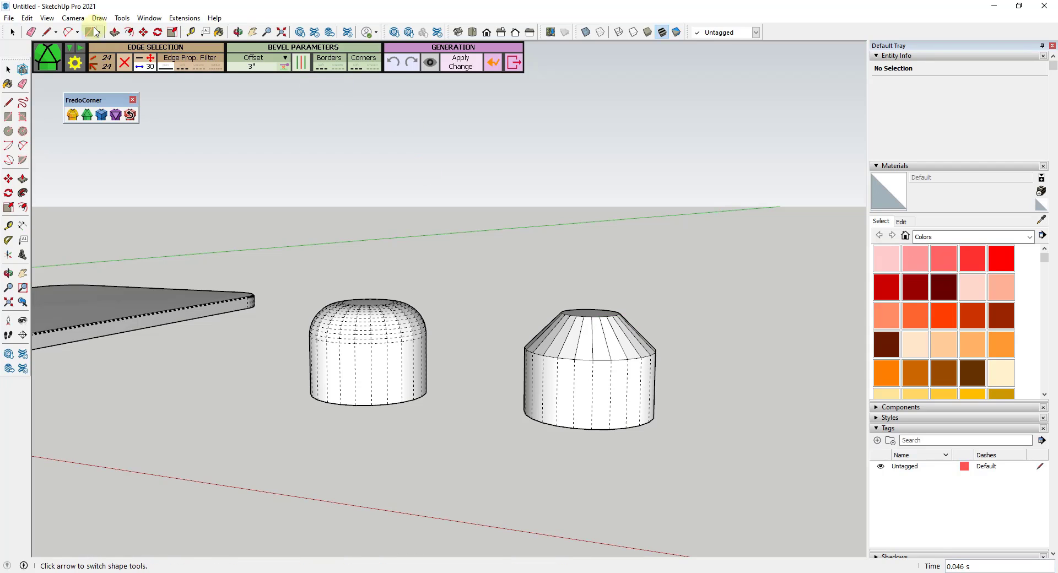
left_click(47, 18)
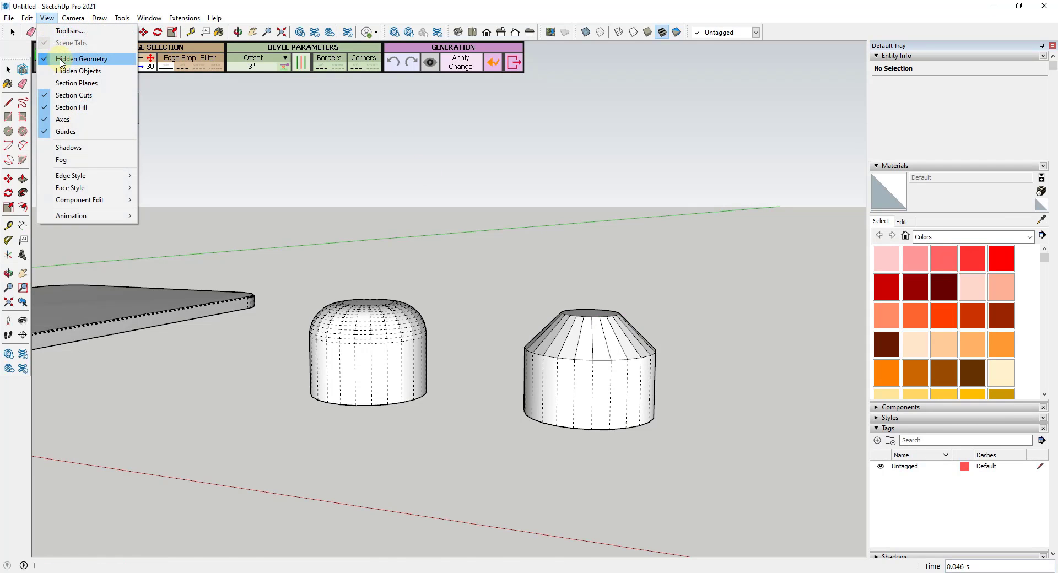
left_click(61, 59)
Restart FredoCorner's Bevel tool and select all edges around the slab's bottom face
scroll(147, 290, "up", 2)
scroll(547, 256, "up", 2)
scroll(561, 276, "down", 2)
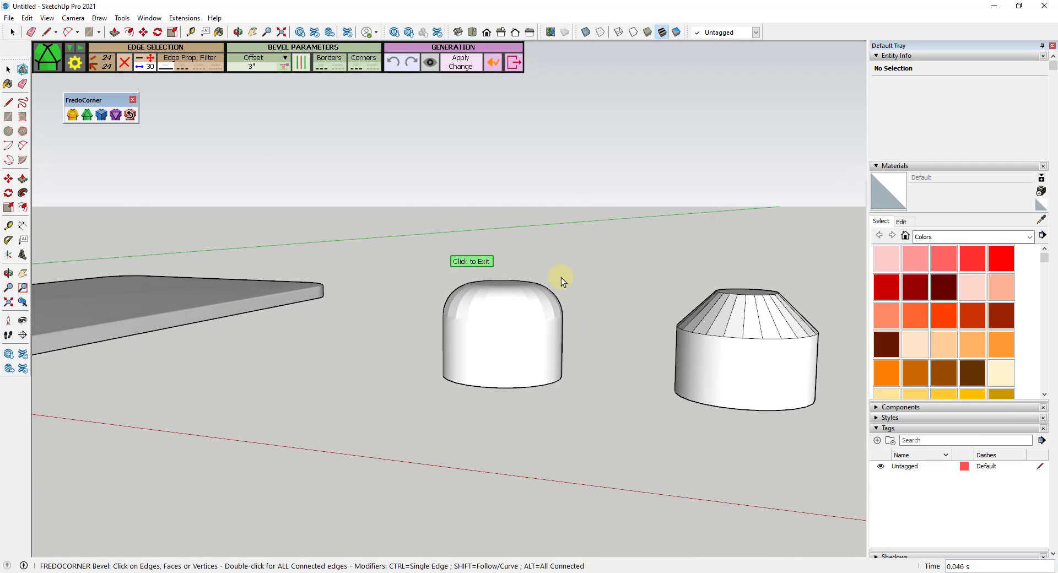
scroll(160, 320, "up", 5)
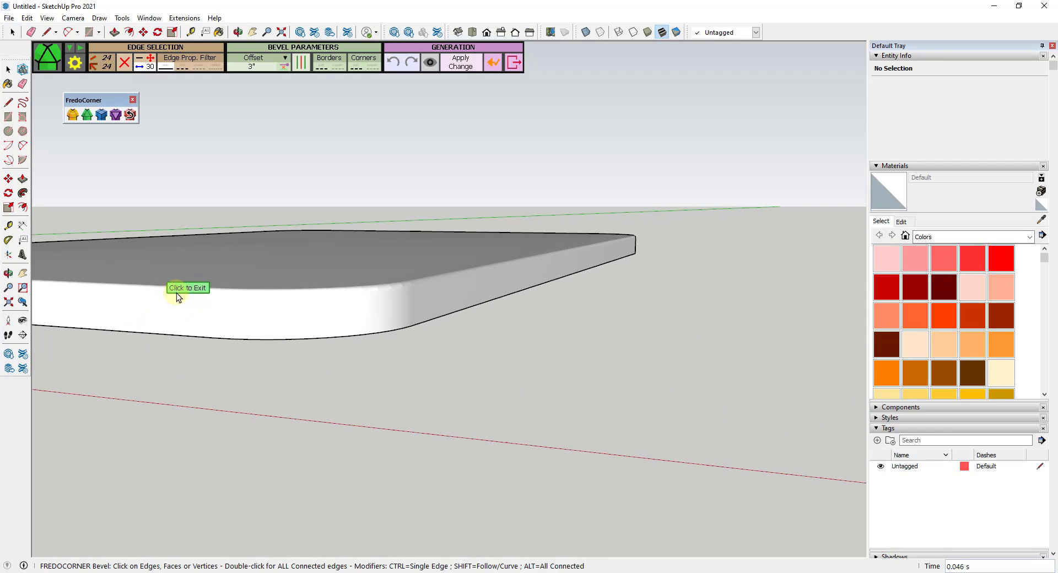
middle_click_drag(176, 293, 302, 389)
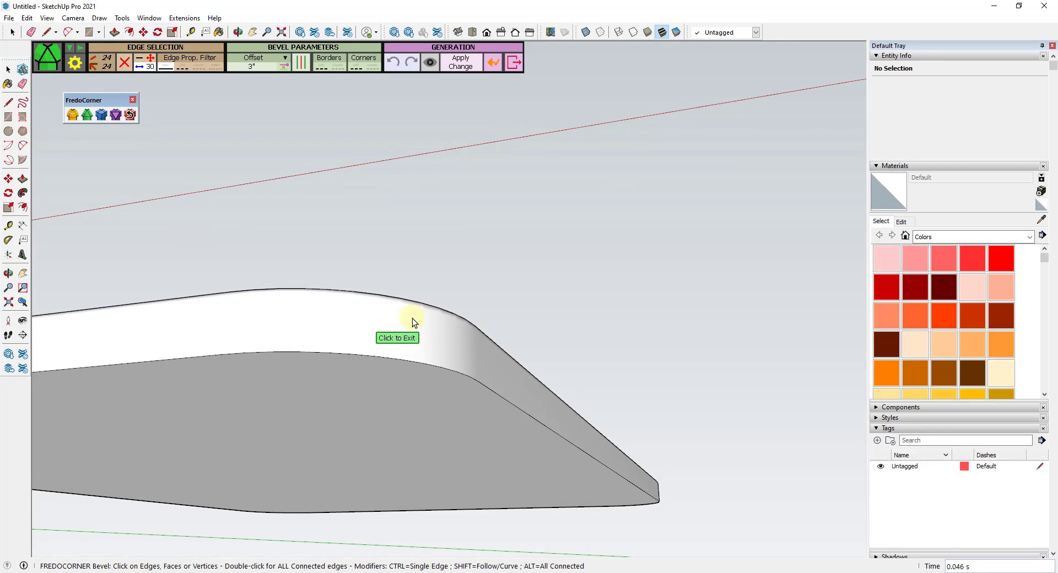
middle_click_drag(412, 319, 432, 267)
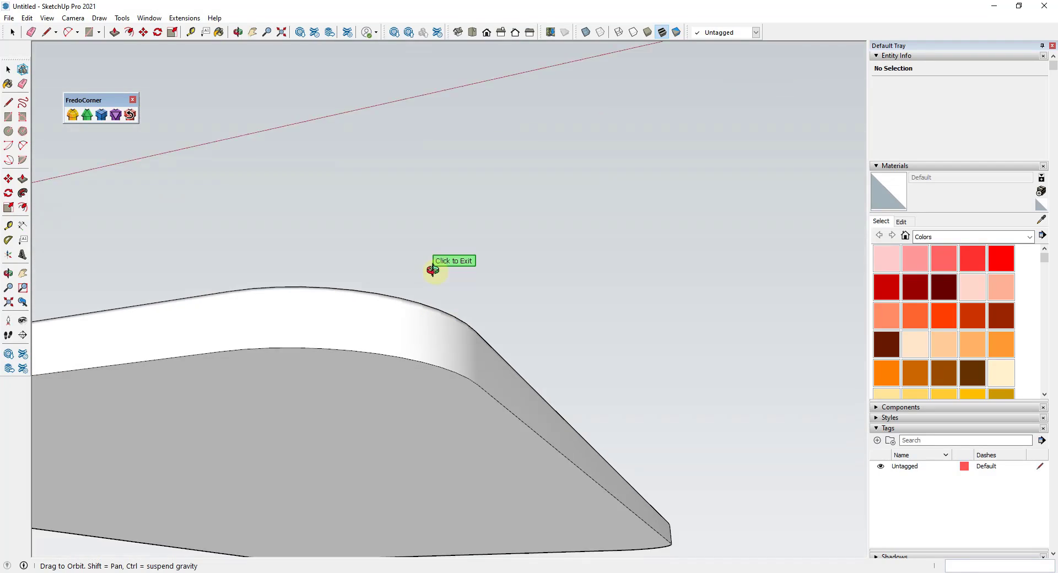
left_click(88, 117)
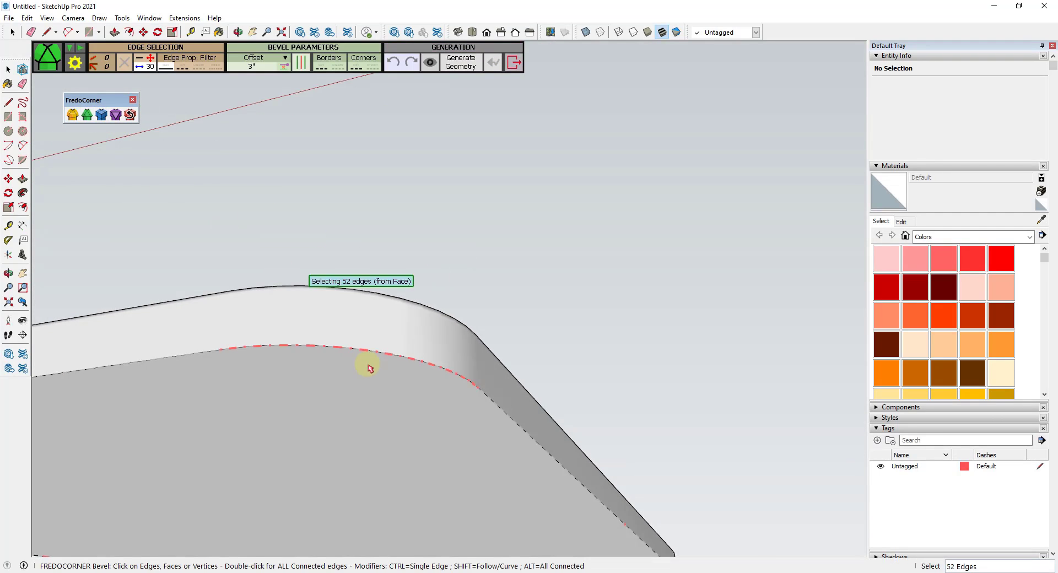
left_click(378, 394)
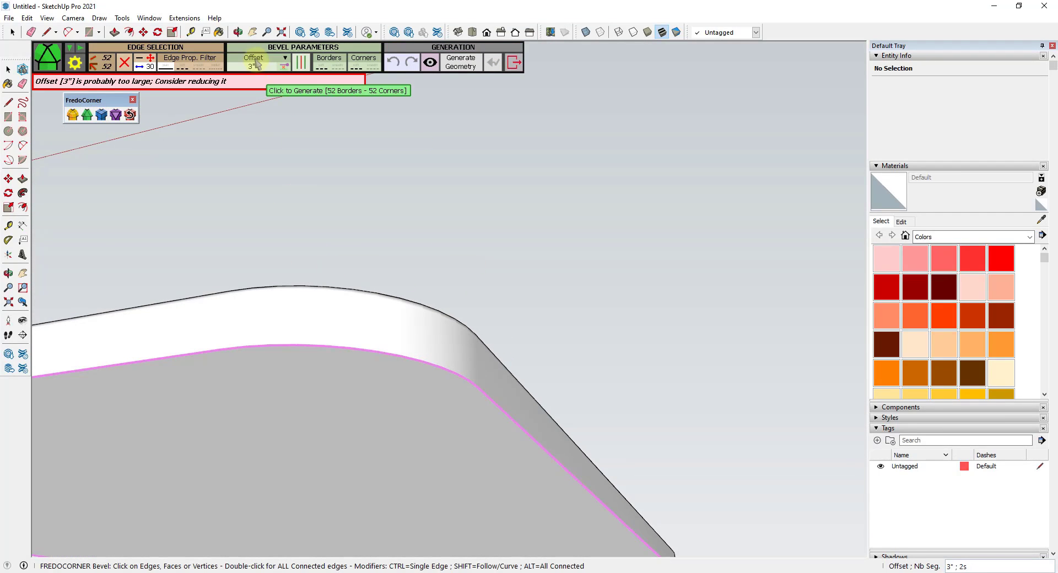
Set the bevel offset to 0.25" and generate the bevel along the slab's bottom edges
left_click(254, 67)
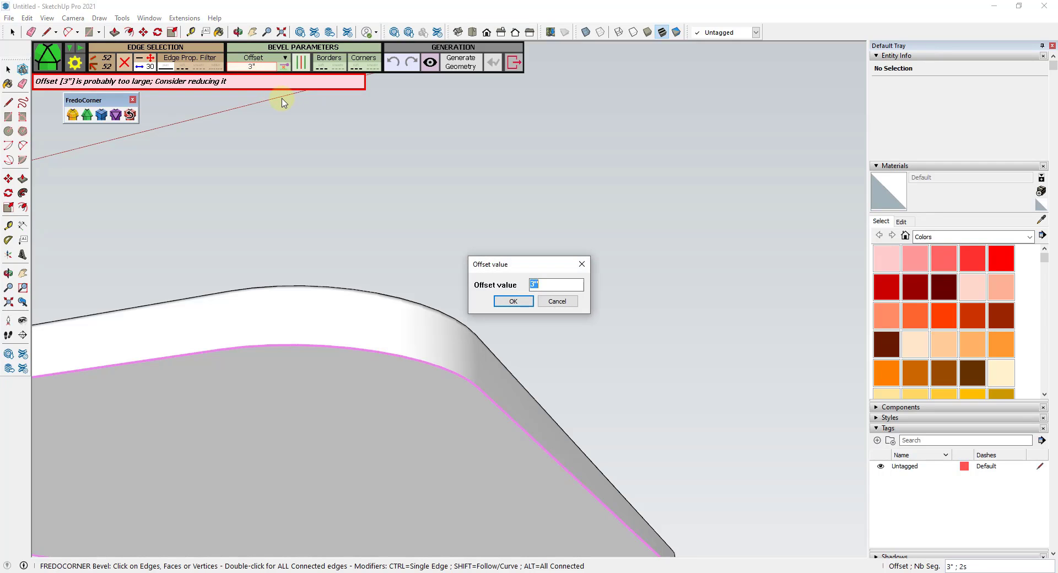
type(".25")
key("Return")
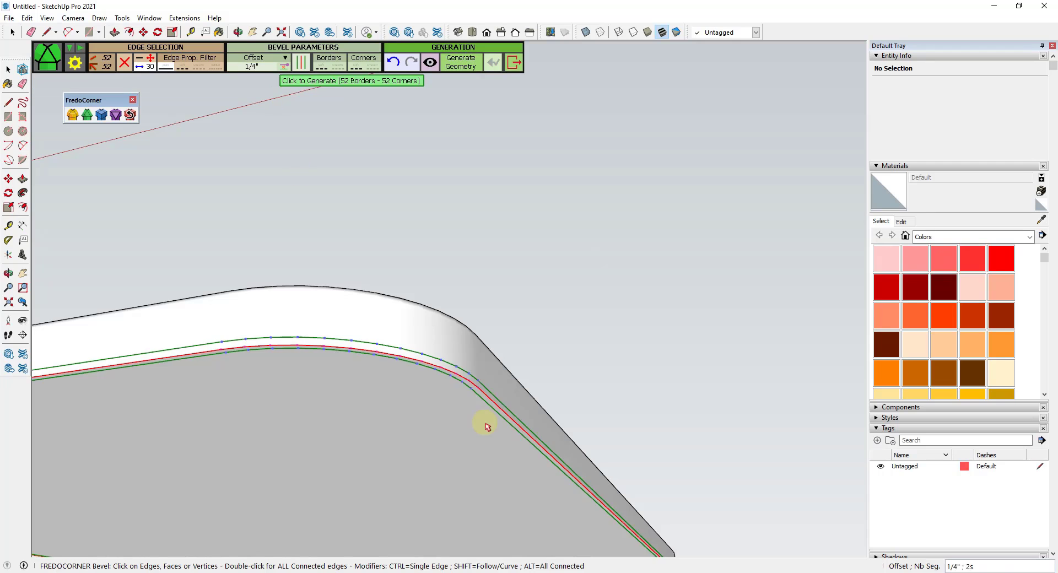
scroll(588, 358, "down", 2)
left_click(588, 358)
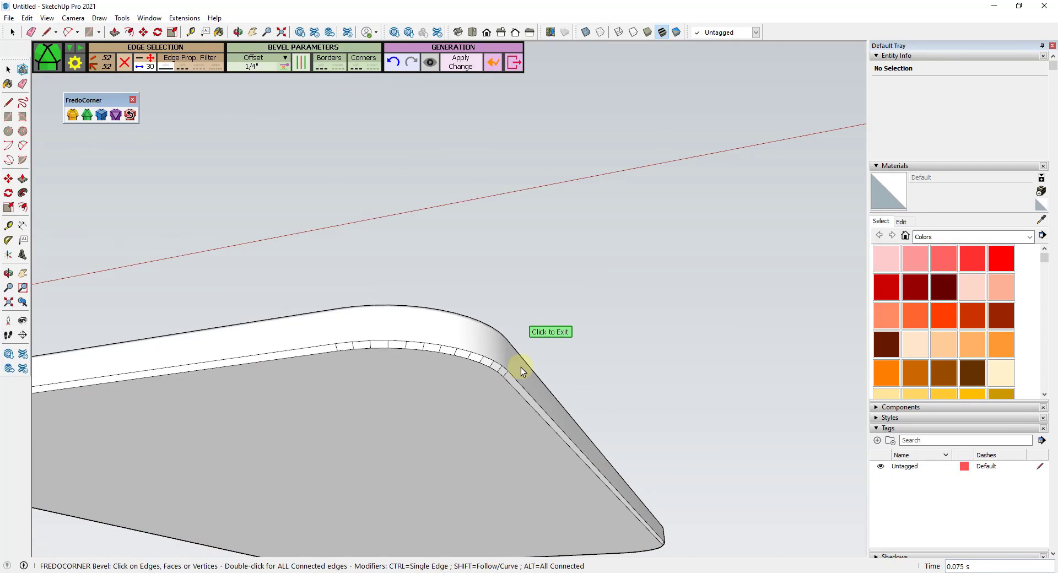
Select the whole slab and soften its edges with an angle between normals of 30.2 degrees
middle_click_drag(521, 367, 421, 362)
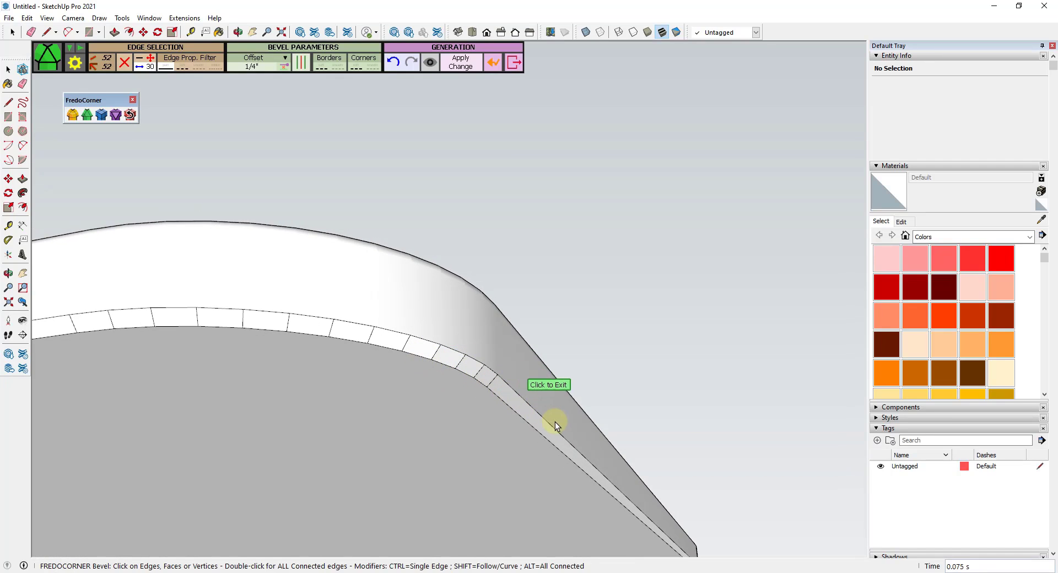
scroll(628, 493, "down", 4)
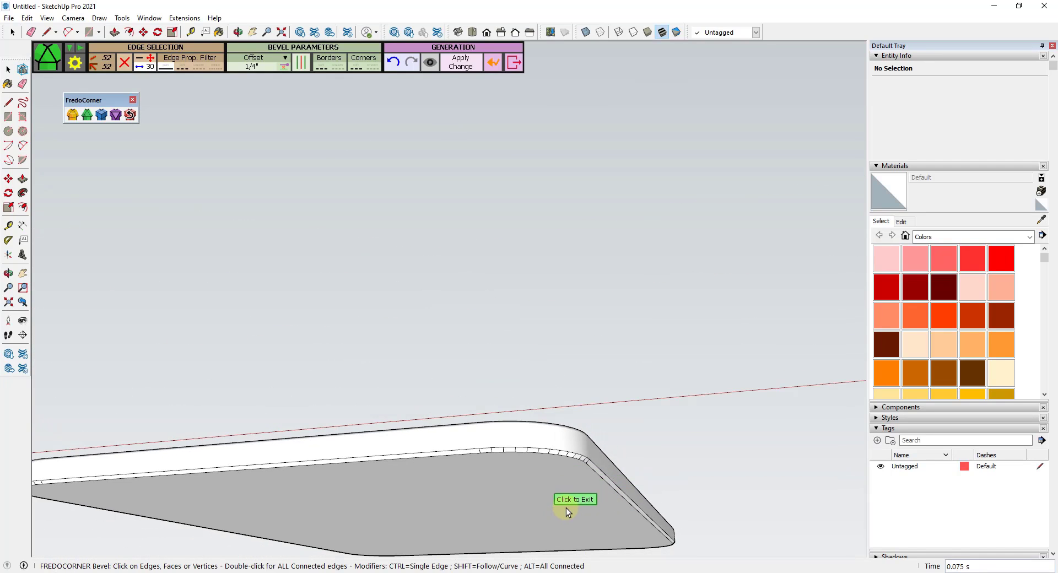
scroll(563, 440, "up", 2)
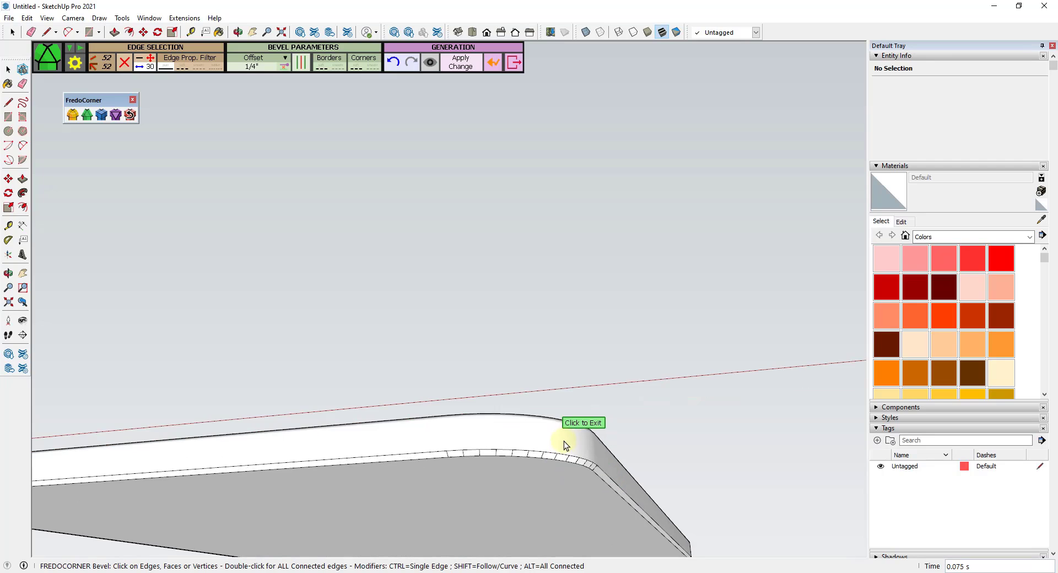
middle_click_drag(559, 441, 560, 501)
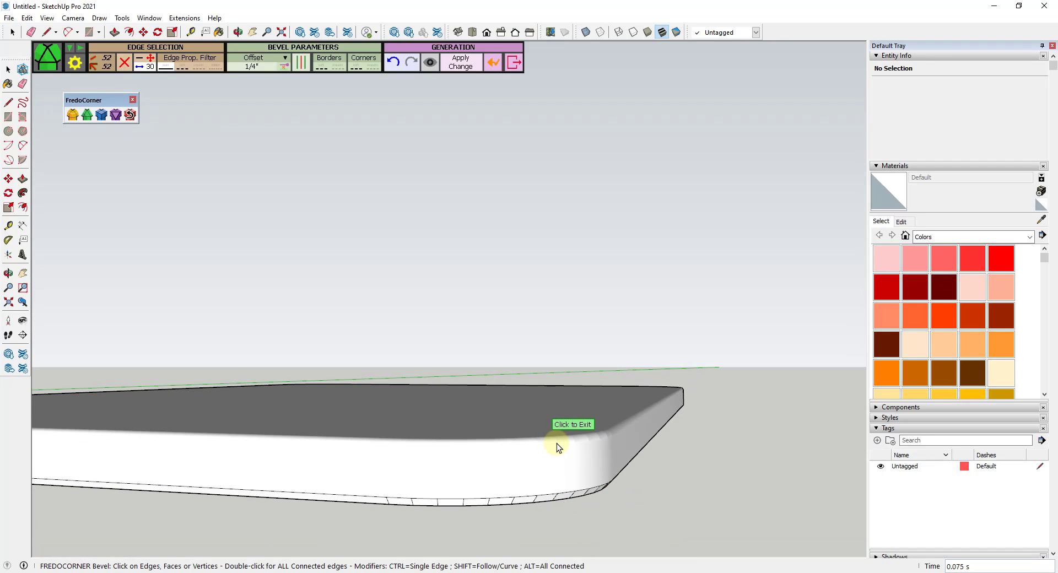
middle_click_drag(560, 443, 536, 458)
scroll(536, 458, "down", 2)
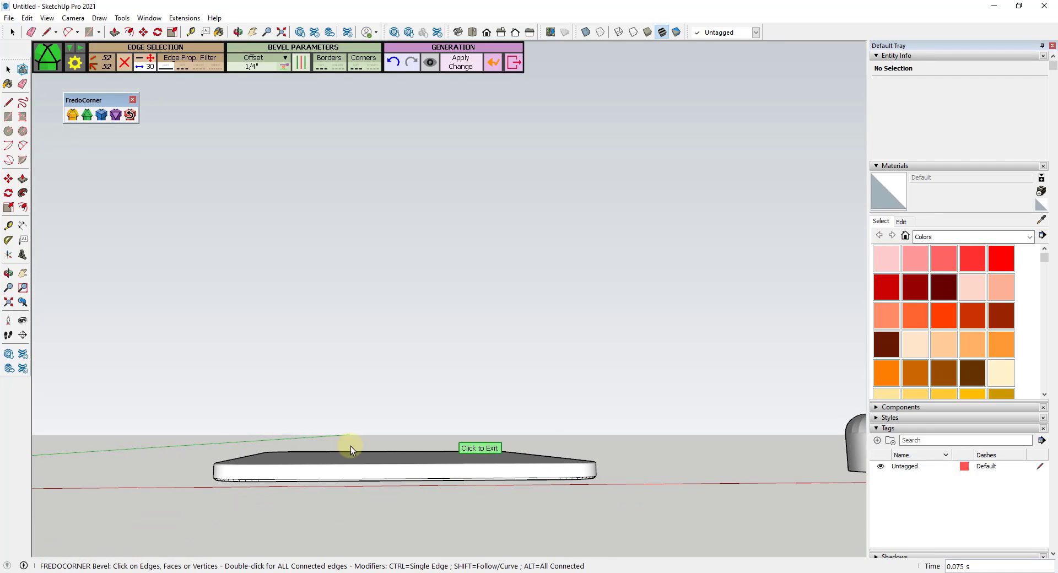
key("space")
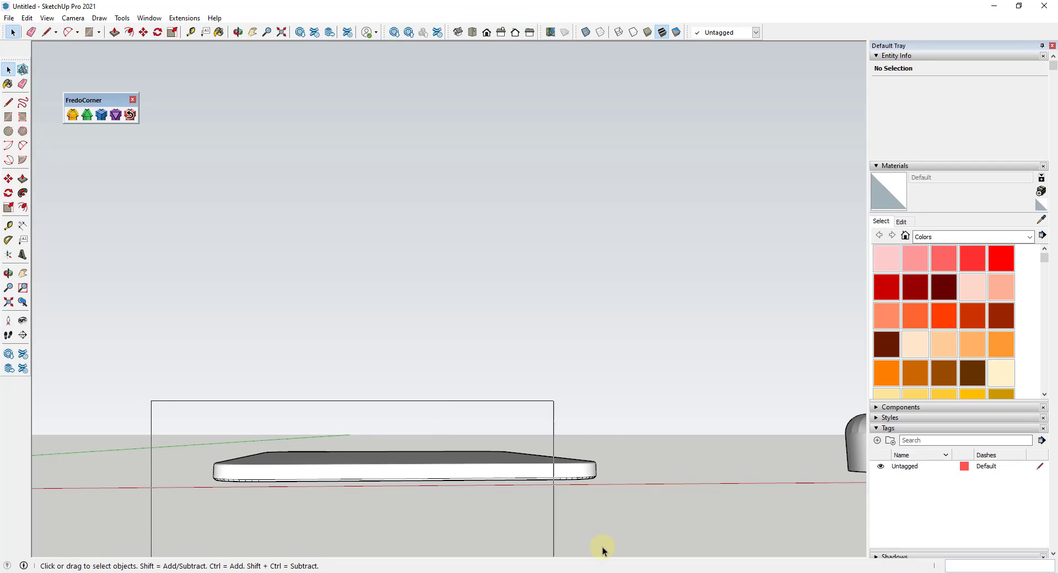
left_click_drag(602, 549, 603, 550)
scroll(964, 425, "down", 3)
scroll(945, 368, "down", 3)
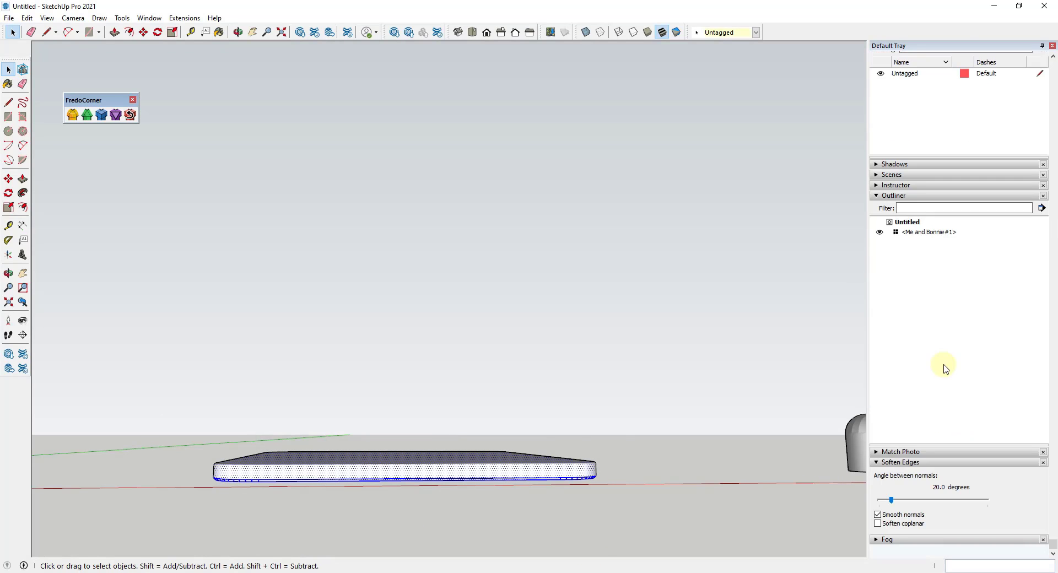
left_click_drag(894, 504, 900, 503)
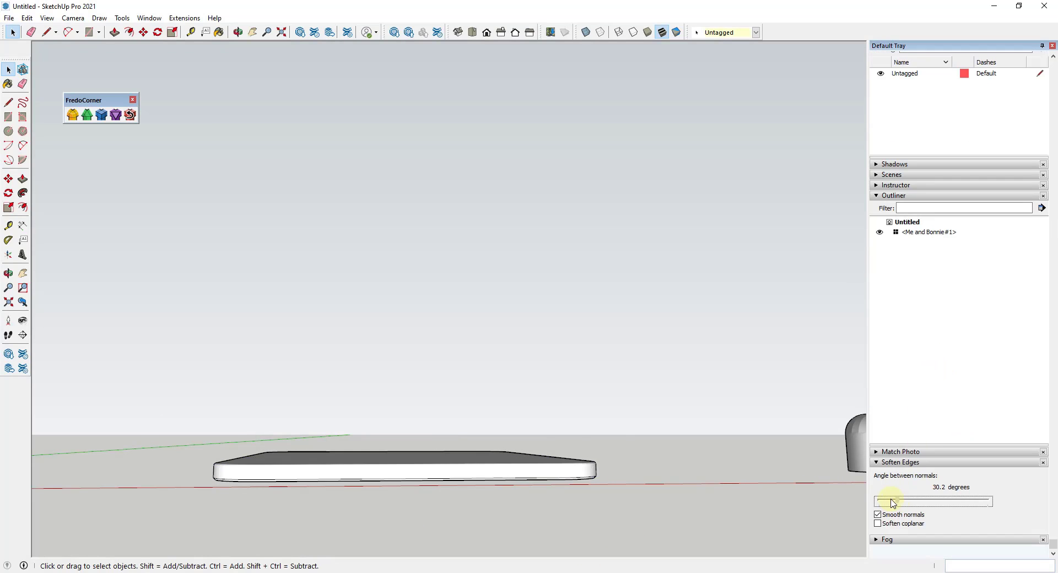
Select all connected geometry of the stepped block beside the cylinders
scroll(578, 488, "up", 6)
middle_click_drag(599, 503, 594, 369)
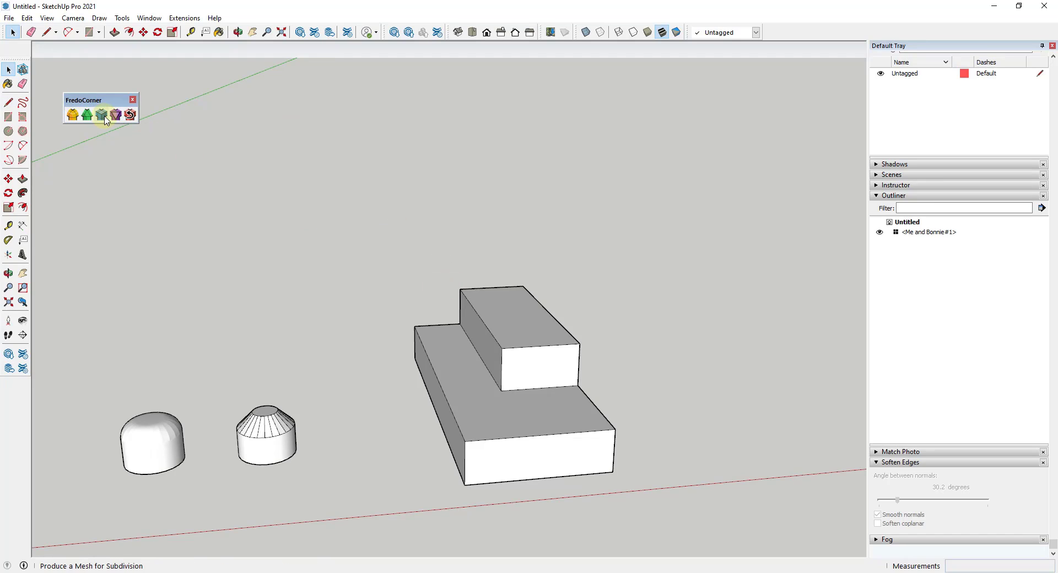
left_click(547, 341)
double_click(547, 339)
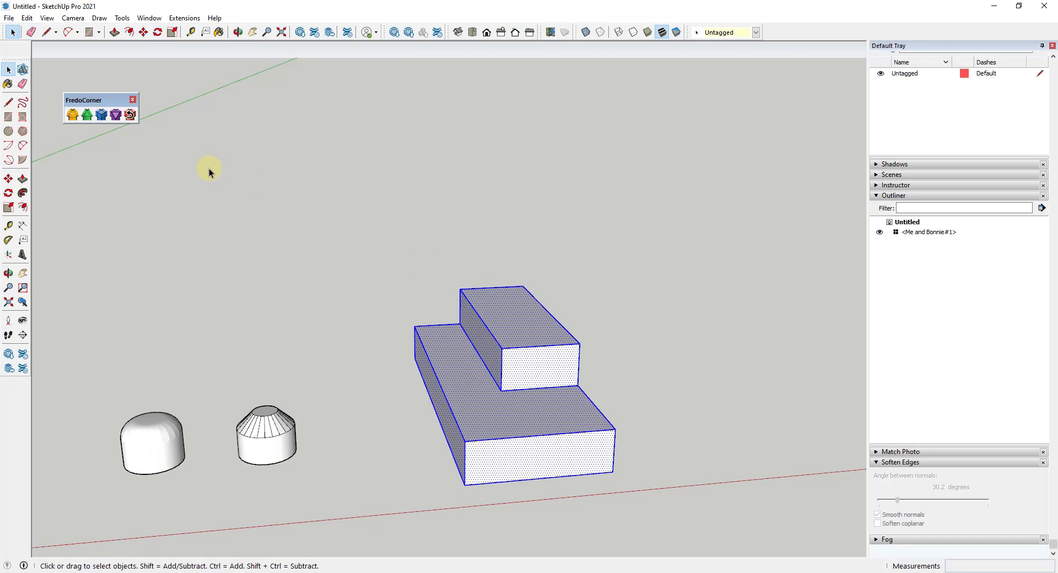
Preview FredoCorner's SubDivision offset lines on the stepped block's edges and exit without generating geometry
left_click(101, 114)
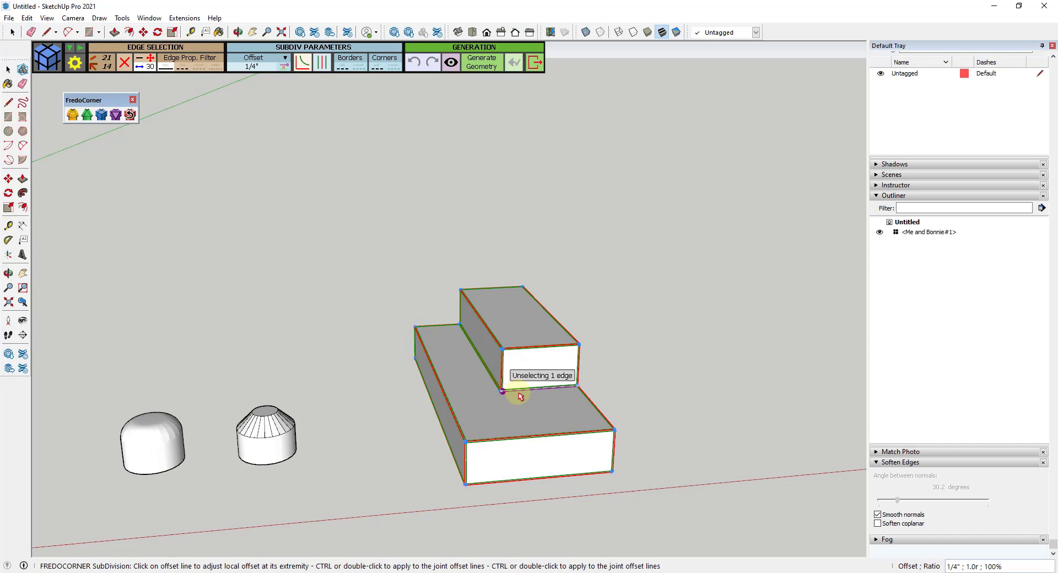
scroll(562, 389, "up", 5)
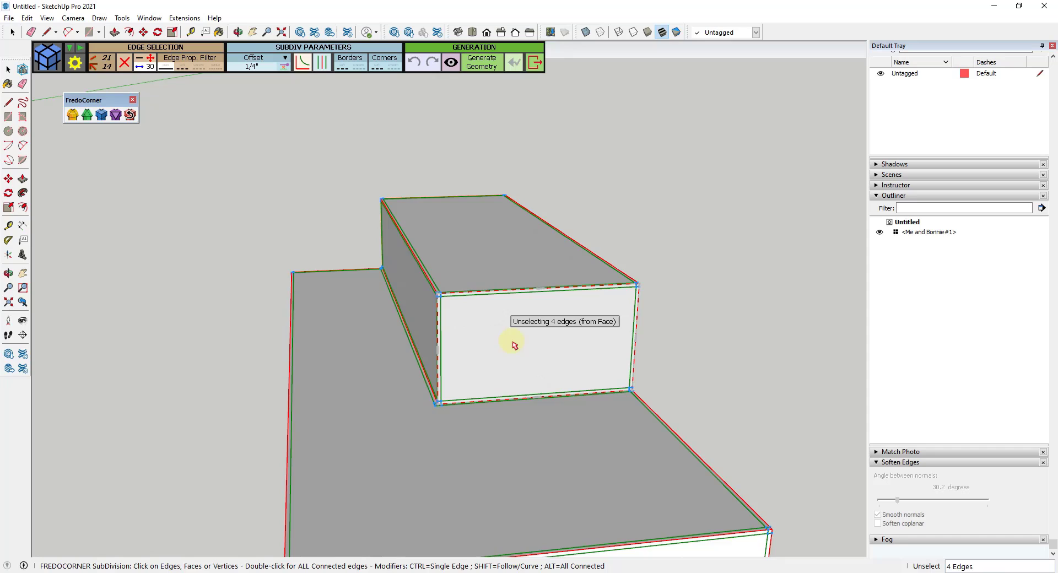
scroll(512, 343, "up", 3)
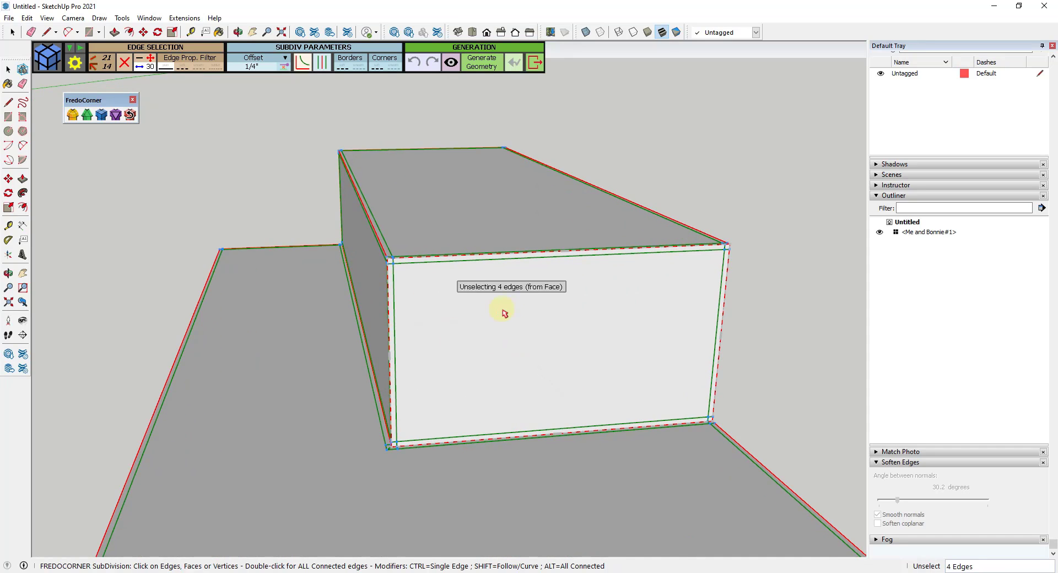
scroll(503, 311, "down", 2)
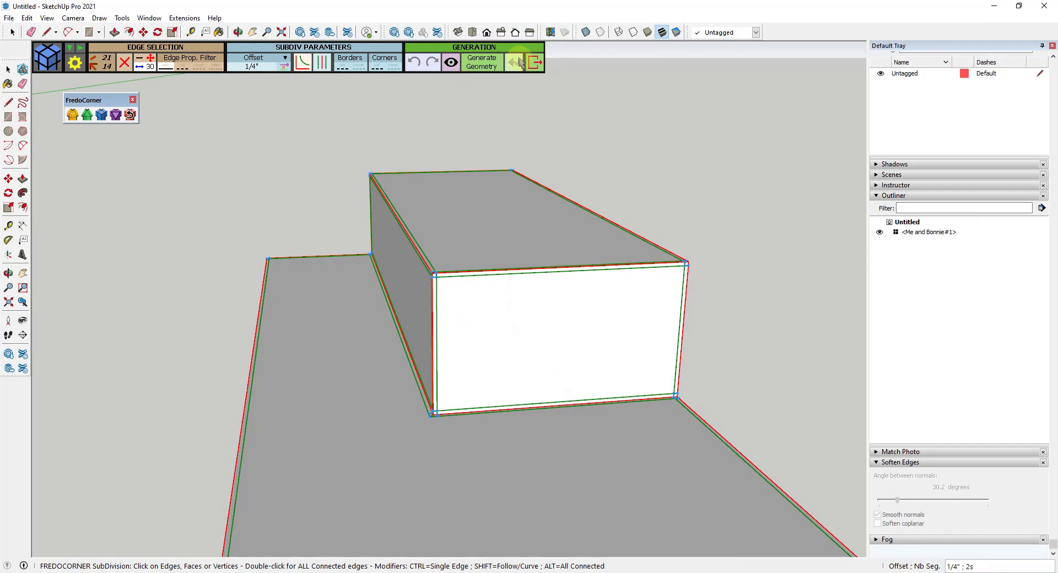
left_click(534, 63)
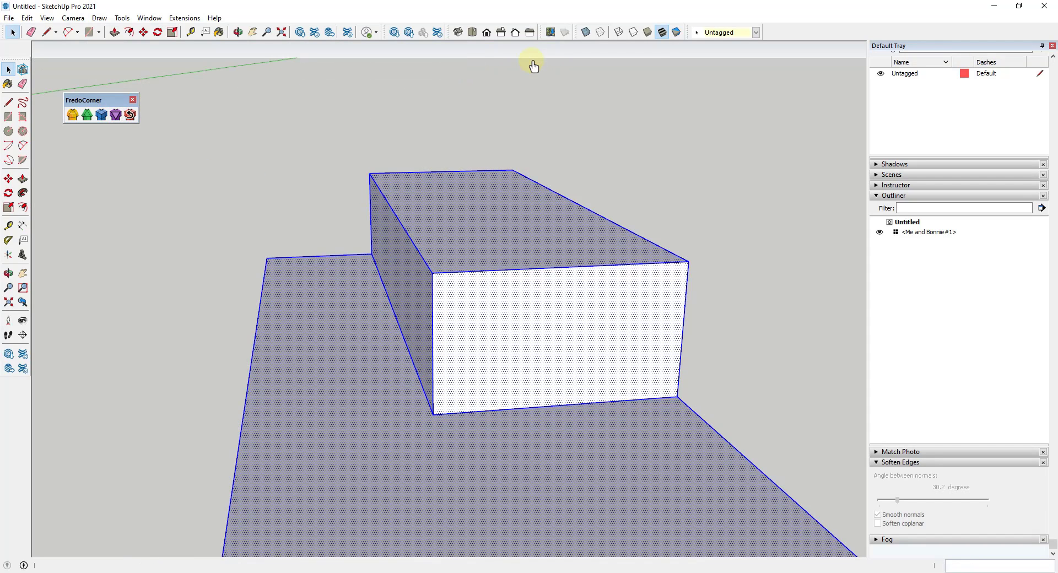
Start FredoCorner's Chop Corner tool on the selected stepped block and set its offset to 1"
left_click(131, 115)
scroll(408, 270, "up", 5)
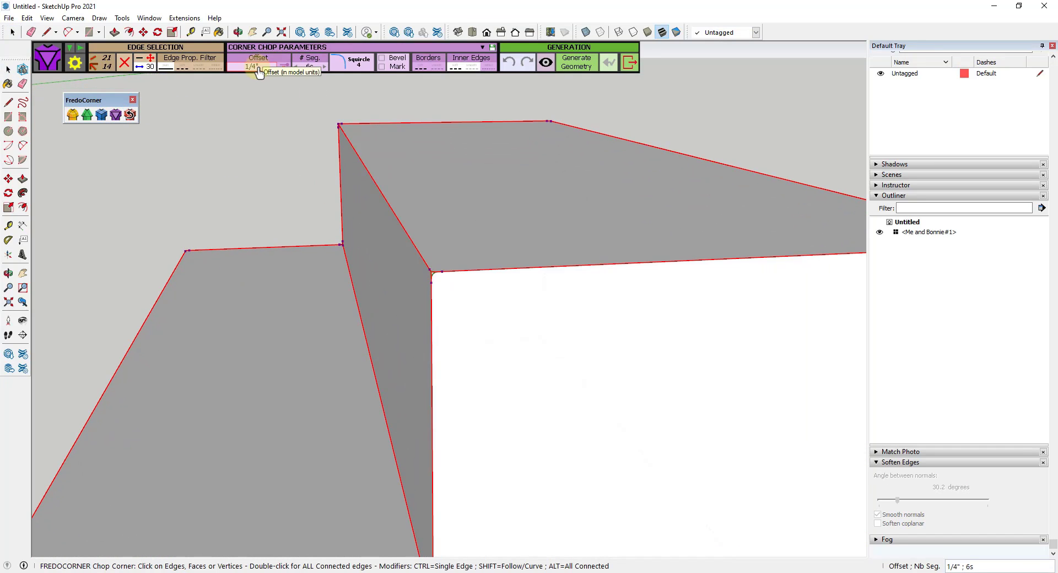
left_click(256, 67)
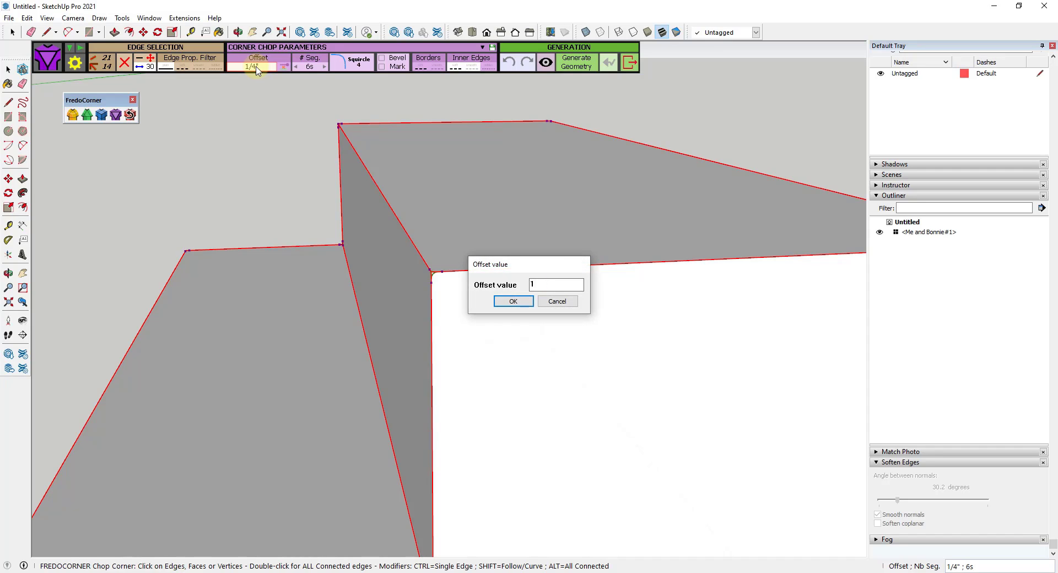
type("1")
key("Return")
Generate the block's chopped corners with the Squircle profile, inspect an upper-block corner, and undo the chop
middle_click_drag(489, 288, 459, 240)
scroll(461, 239, "down", 5)
scroll(460, 239, "up", 8)
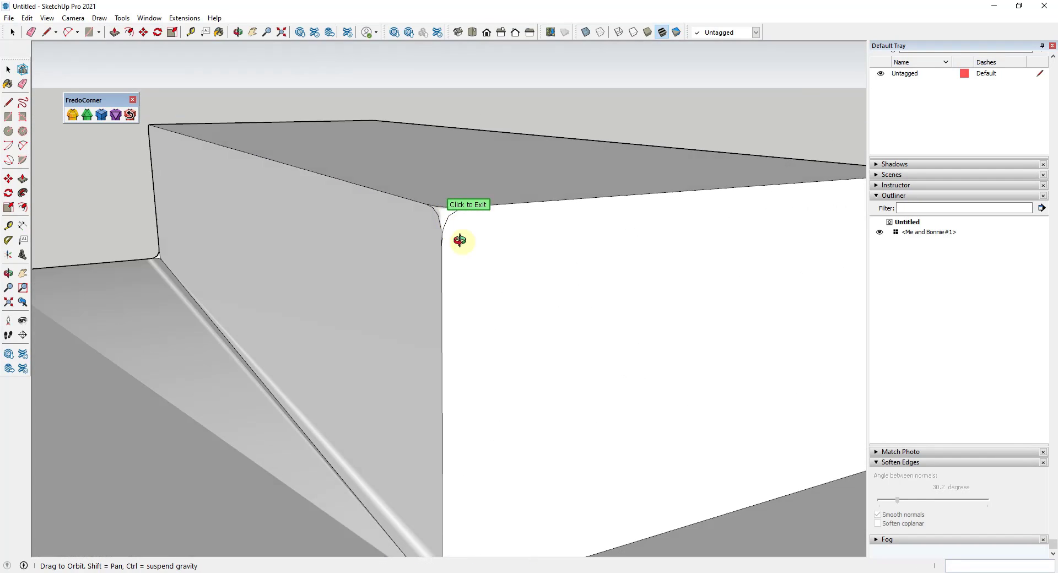
scroll(449, 210, "up", 5)
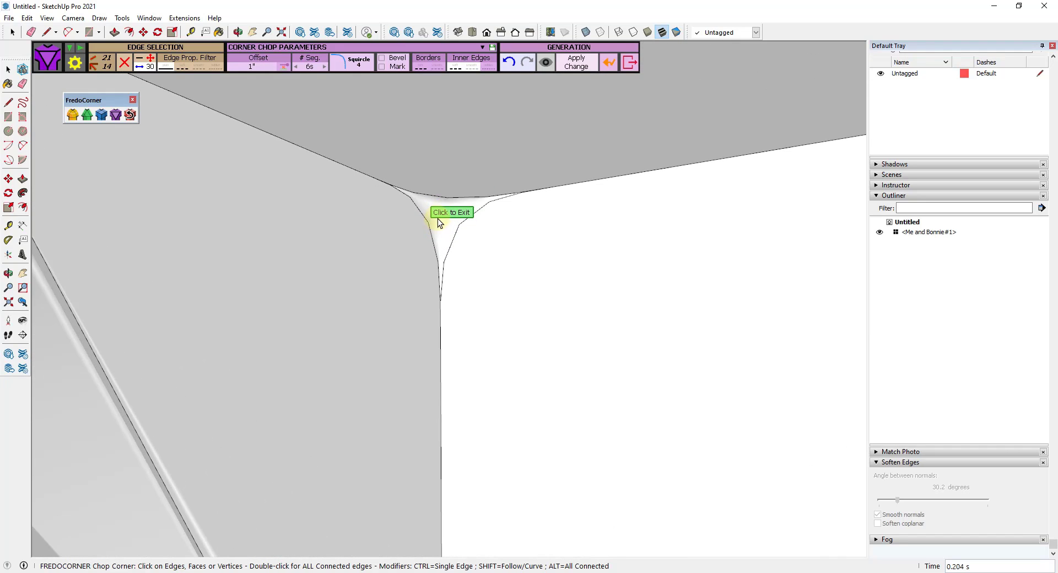
left_click(510, 63)
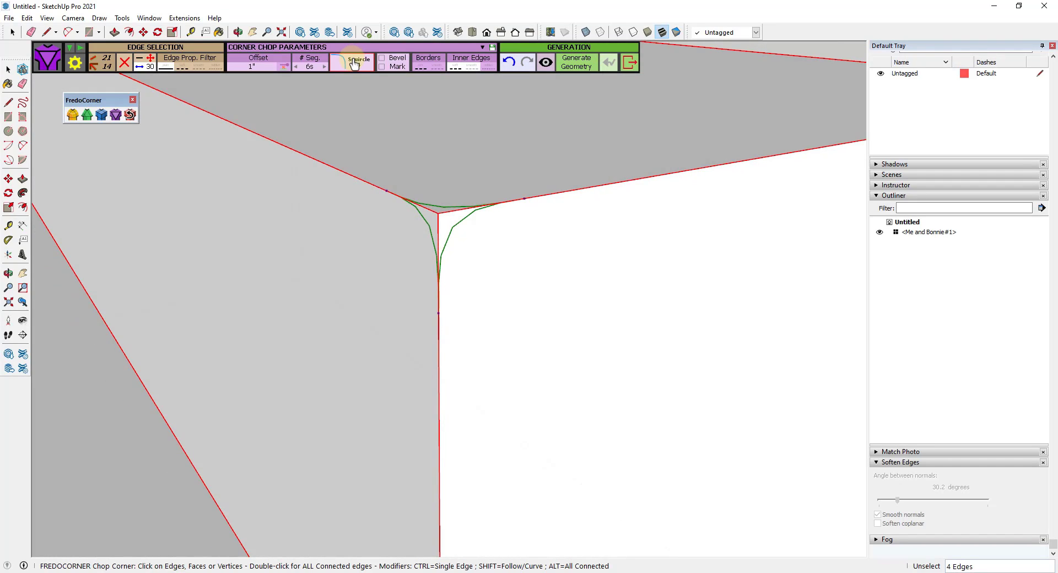
Change the Chop Corner rounding profile to Circle
left_click(354, 63)
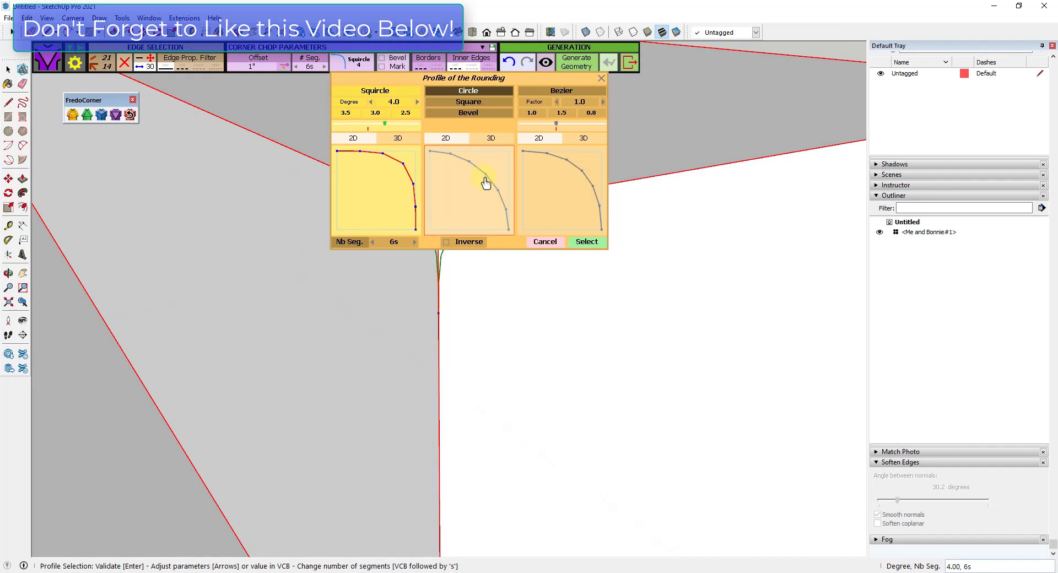
left_click(466, 202)
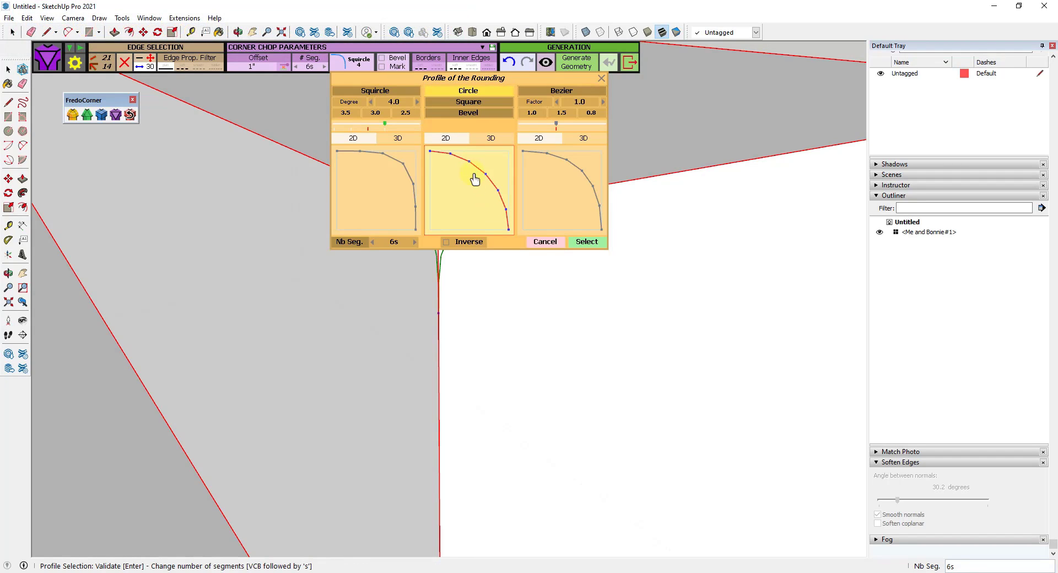
left_click(586, 243)
Generate the chopped corners on the stepped block with the Circle profile and inspect the upper block's corners
middle_click_drag(552, 284, 441, 268)
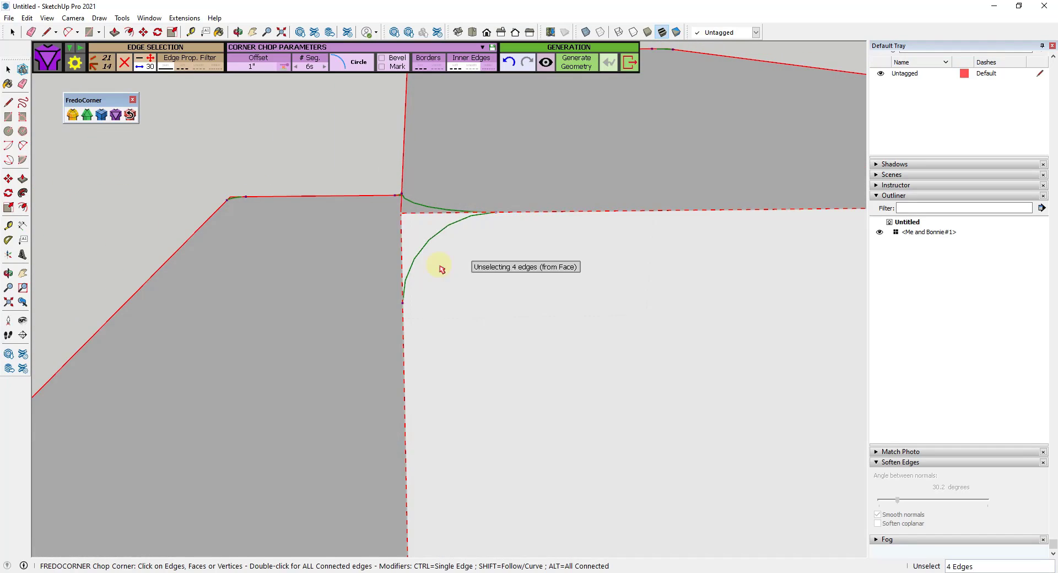
left_click(298, 134)
middle_click_drag(333, 165, 348, 187)
scroll(349, 187, "down", 5)
scroll(528, 228, "up", 7)
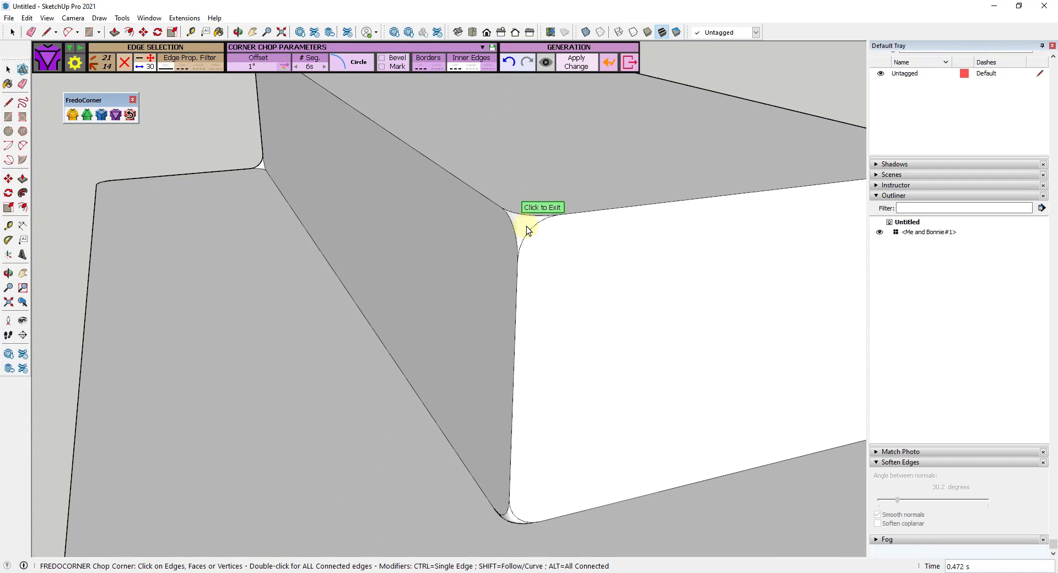
scroll(526, 230, "down", 5)
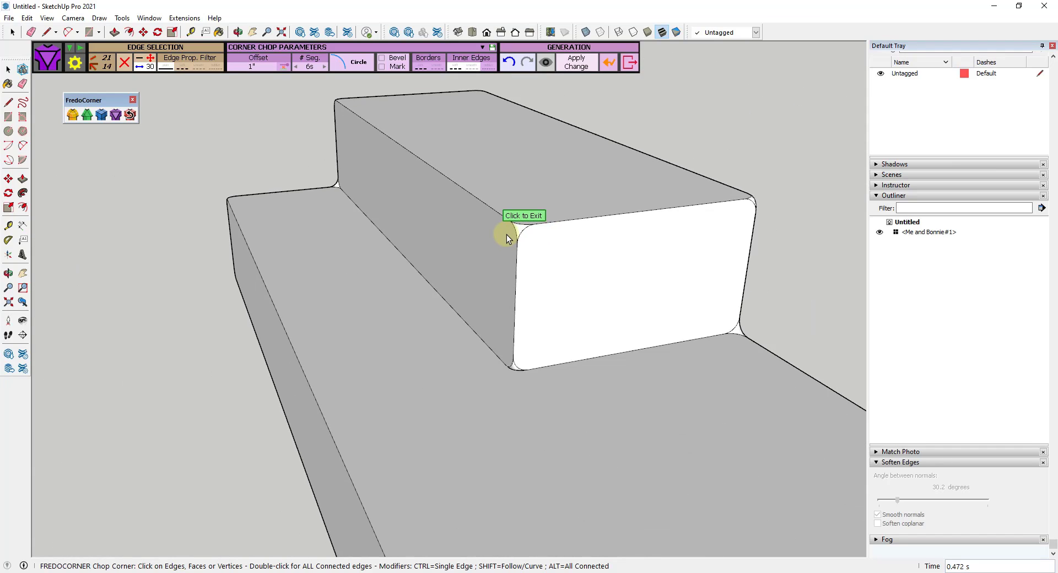
middle_click_drag(507, 234, 537, 220)
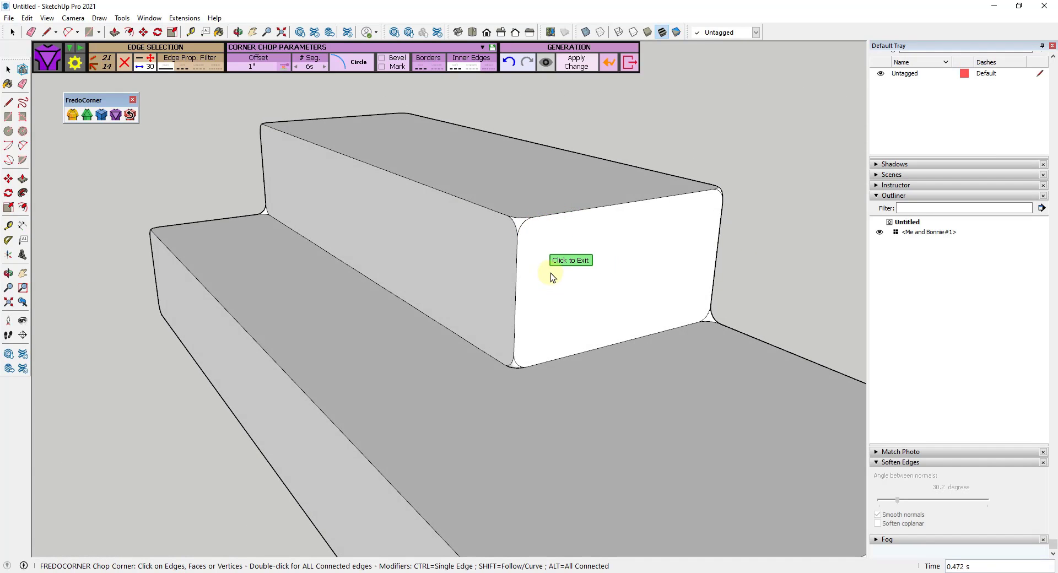
Roll back the Circle-profile corner chop on the stepped block and exit the Chop Corner tool
left_click(610, 68)
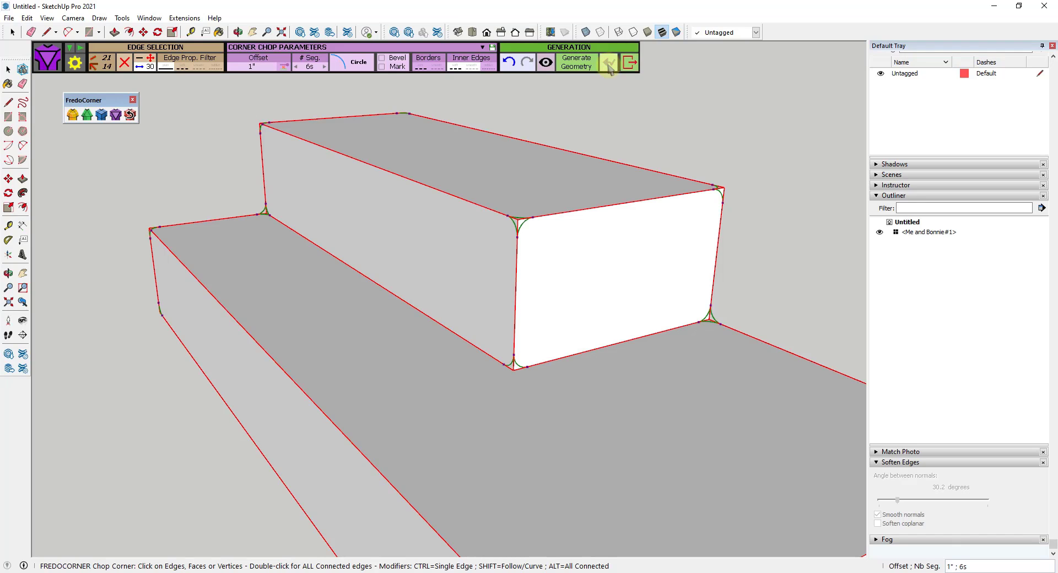
left_click(630, 64)
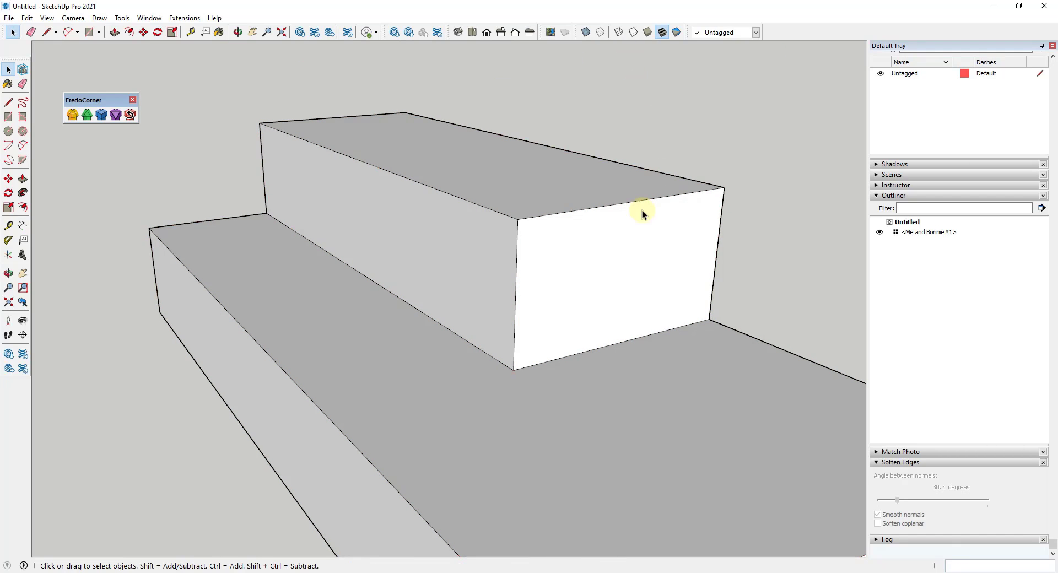
Round the two edges where the upper block meets the lower step, using a 1" offset and Circle profile, and inspect the fillet
middle_click_drag(458, 347, 510, 355)
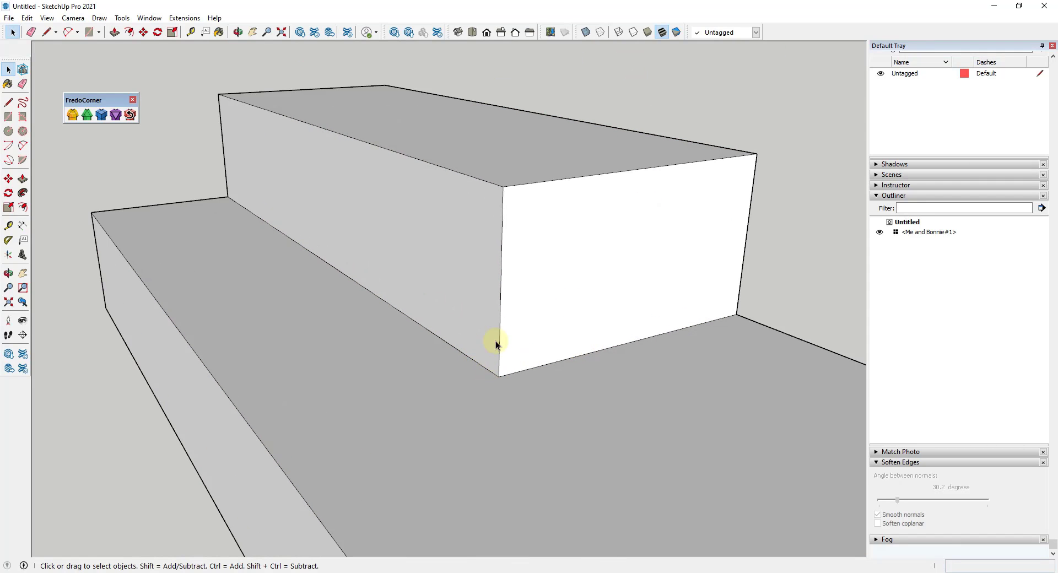
middle_click_drag(493, 292, 467, 355)
left_click(464, 362)
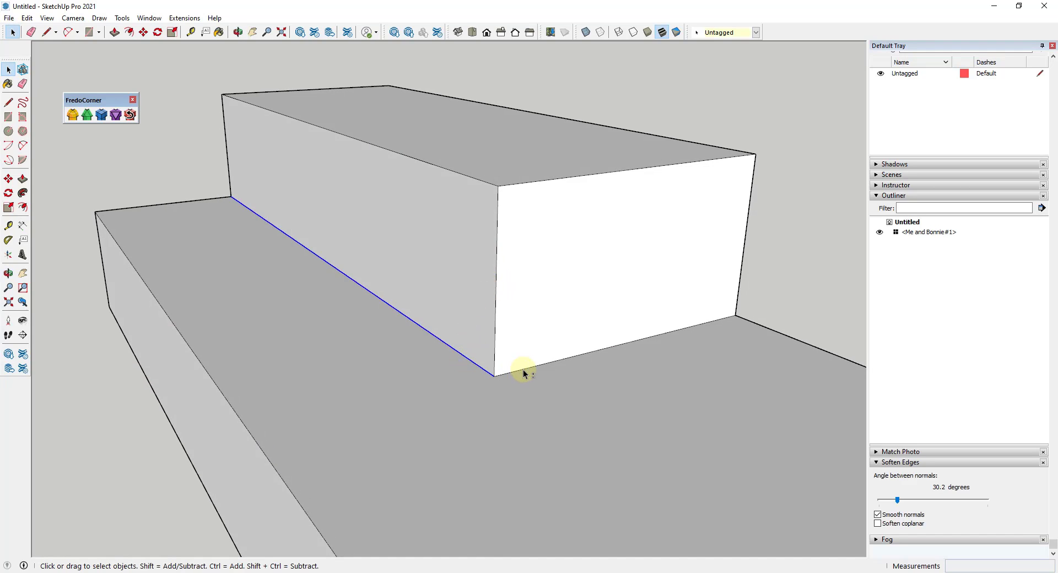
left_click(72, 115)
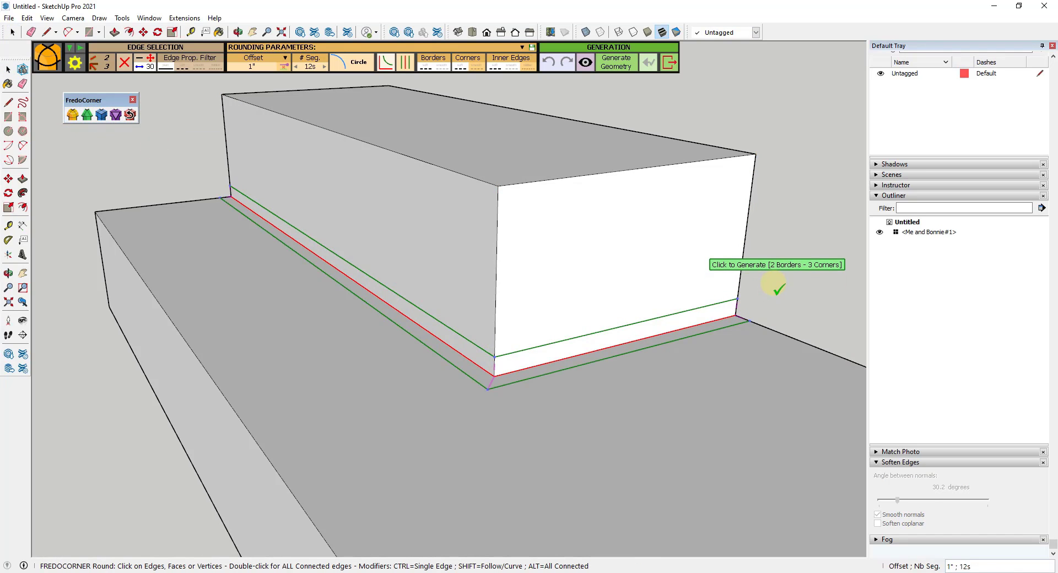
left_click(752, 302)
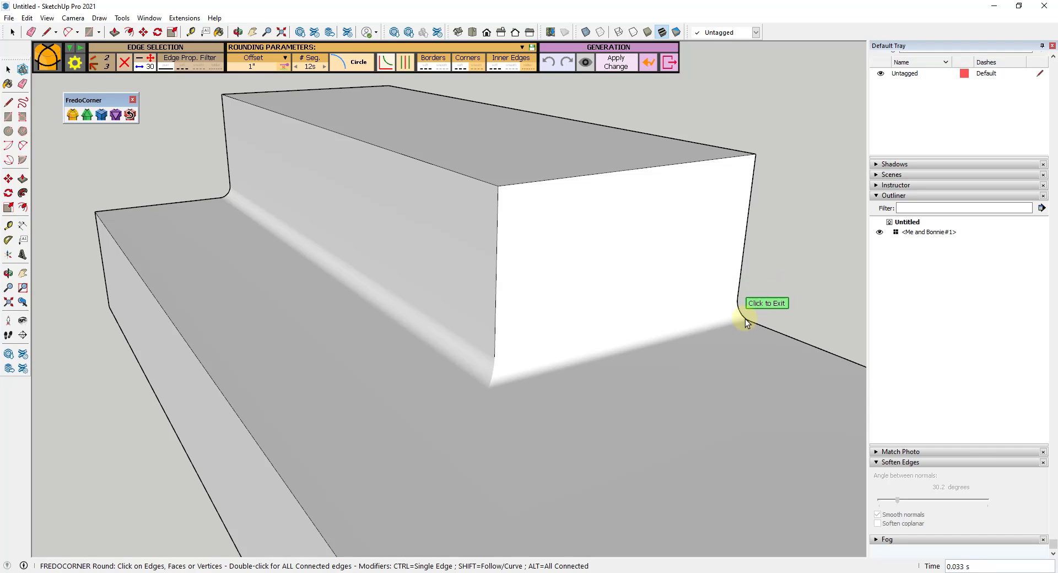
middle_click_drag(735, 302, 743, 264)
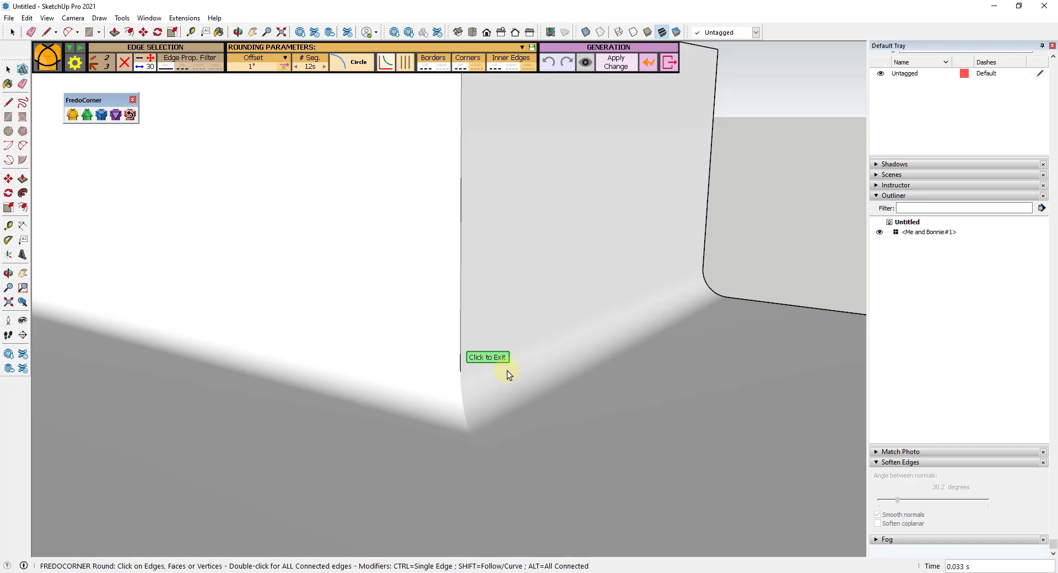
scroll(507, 370, "down", 4)
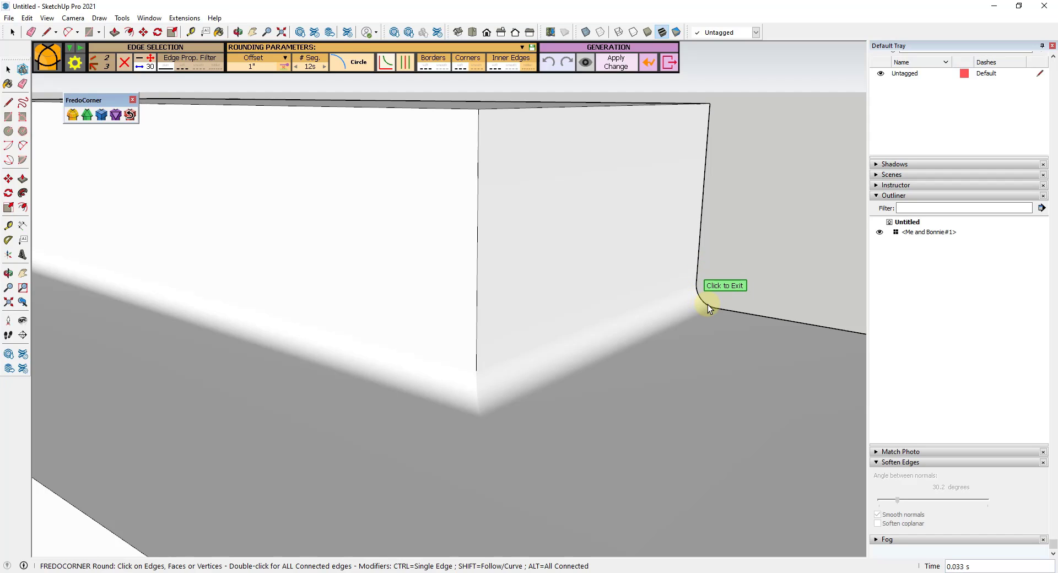
middle_click_drag(579, 310, 275, 330)
scroll(274, 331, "down", 5)
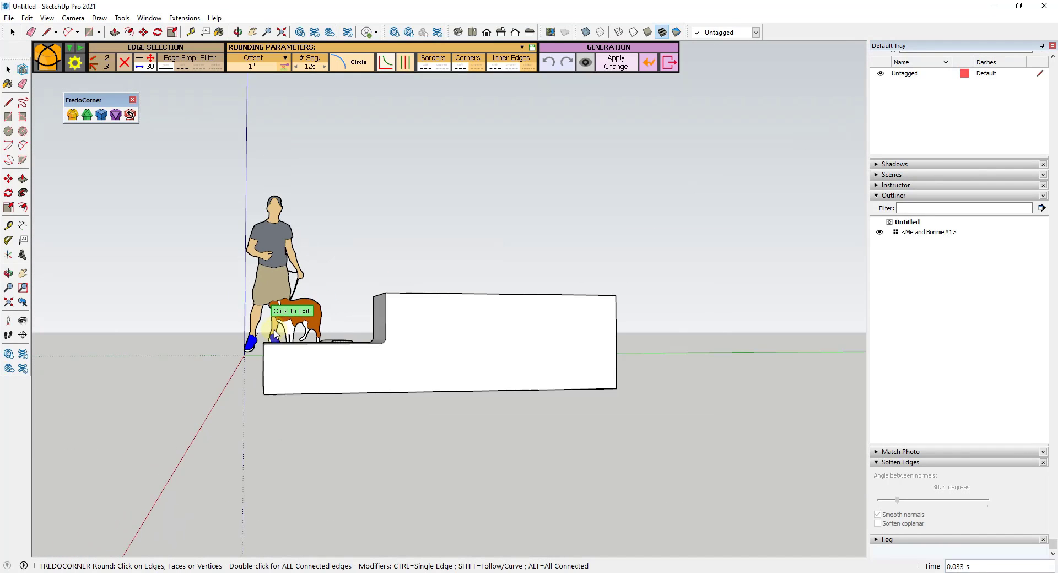
Select the upper block's two front top edges and vertical corner edge and round them with a 1" offset and Circle profile
scroll(369, 345, "up", 4)
middle_click_drag(345, 326, 321, 292)
key("space")
left_click(322, 279)
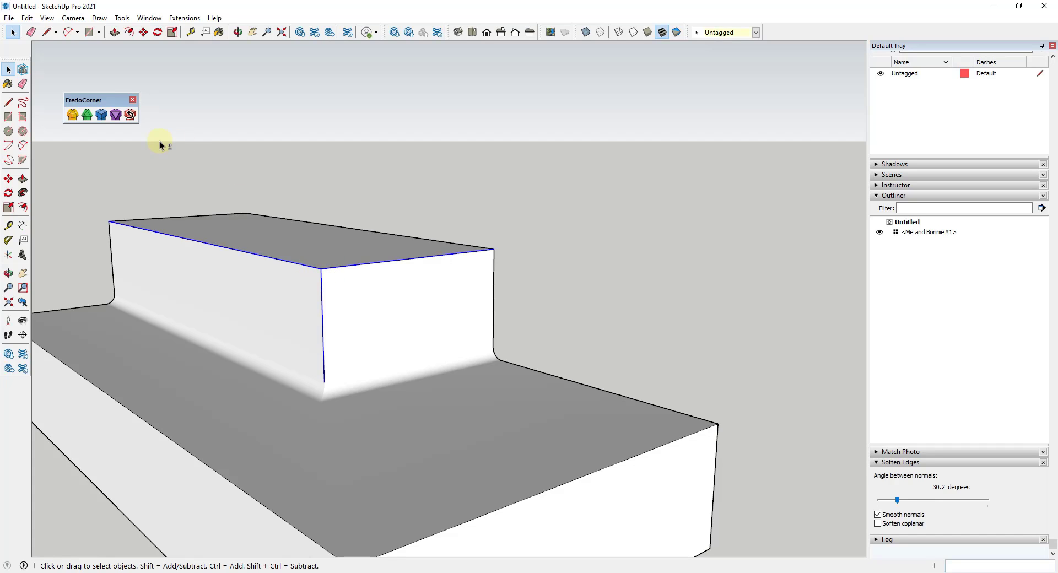
left_click(72, 114)
scroll(325, 265, "up", 2)
scroll(347, 297, "up", 2)
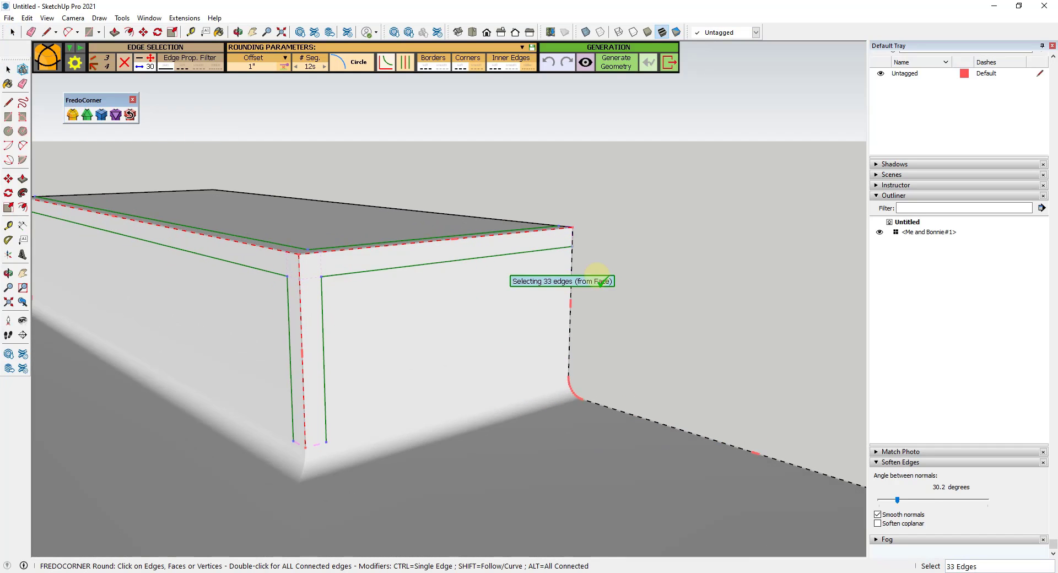
left_click(605, 277)
Inspect where the vertical rounding meets the base fillet, roll back this rounding and exit the Round tool
scroll(330, 347, "up", 1)
middle_click_drag(316, 354, 331, 406)
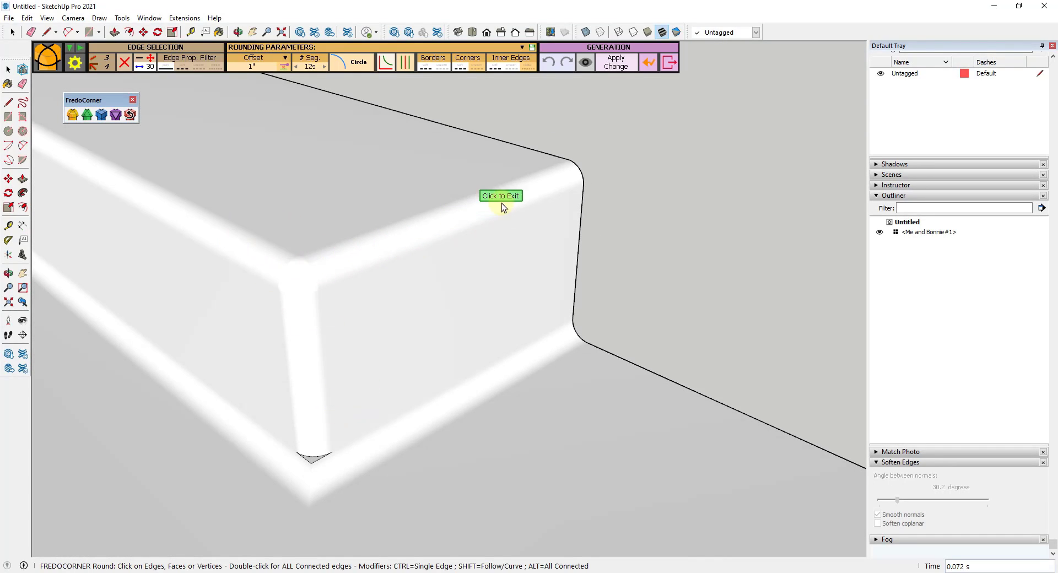
scroll(620, 274, "down", 2)
middle_click_drag(397, 418, 416, 385)
left_click(649, 66)
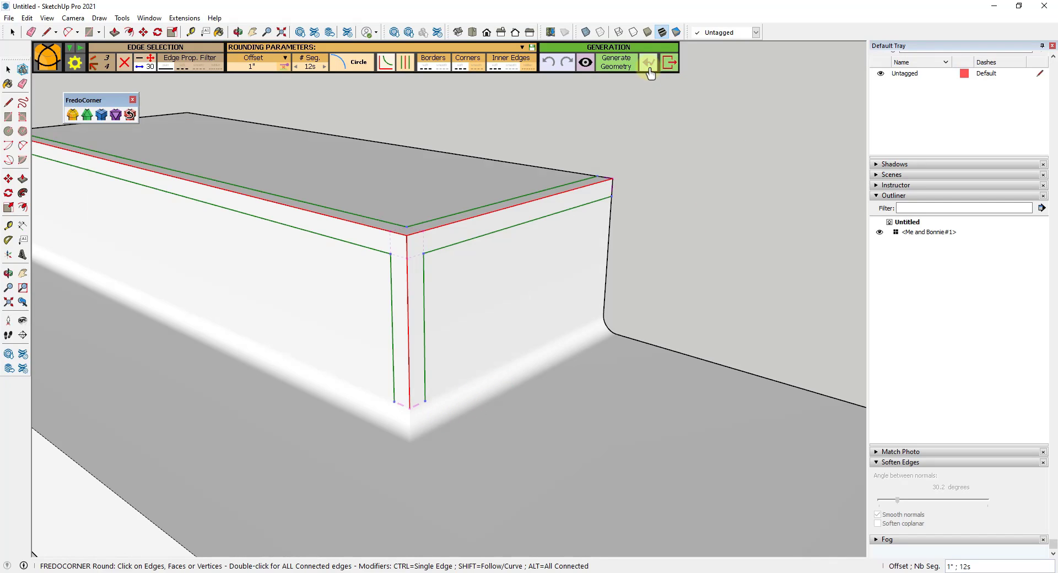
left_click(667, 65)
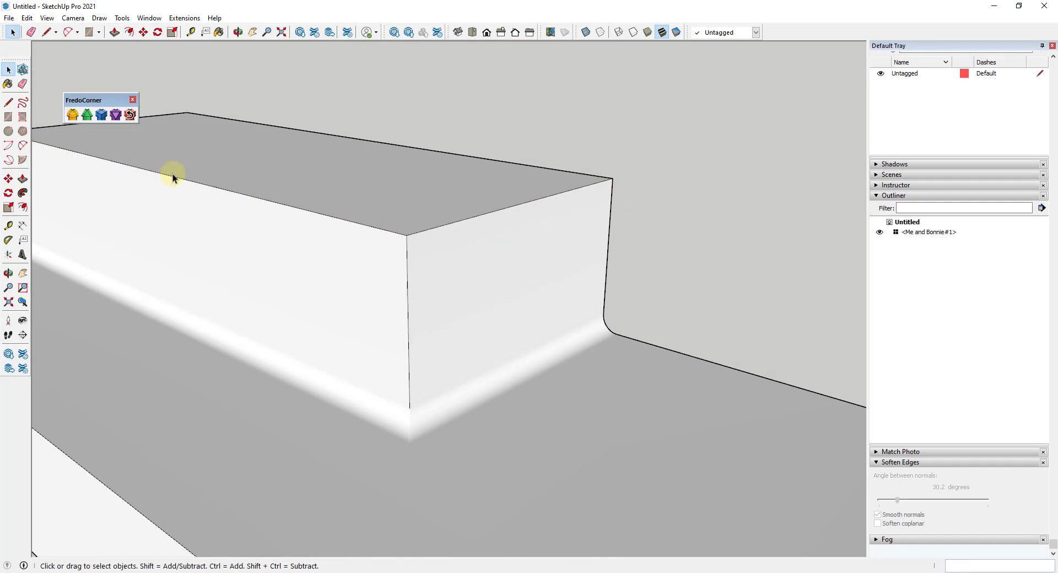
Remove the base fillet around the upper block with FredoCorner's Repair tool and exit the tool
left_click(130, 115)
left_click(436, 398)
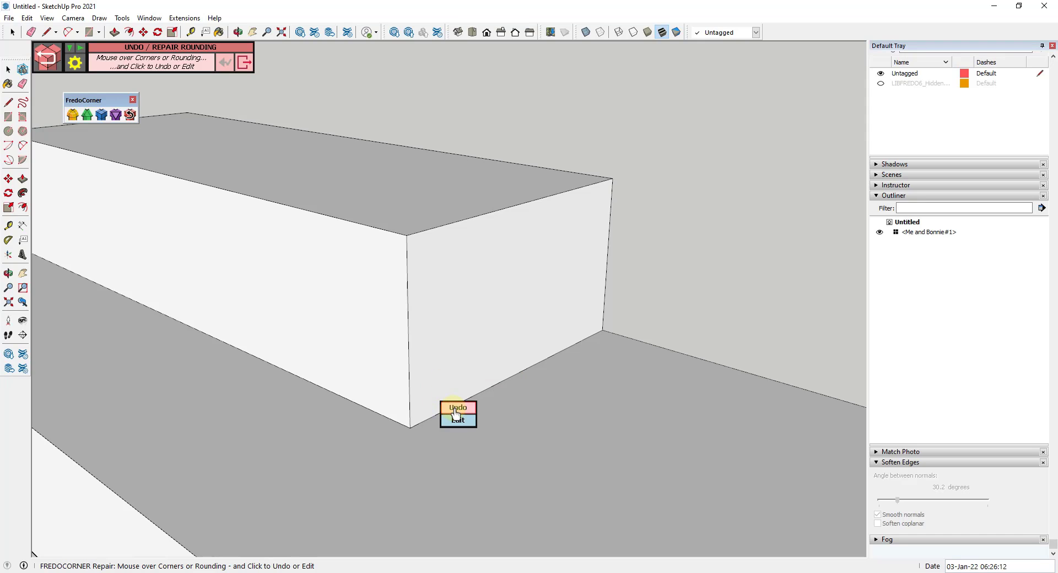
left_click(456, 409)
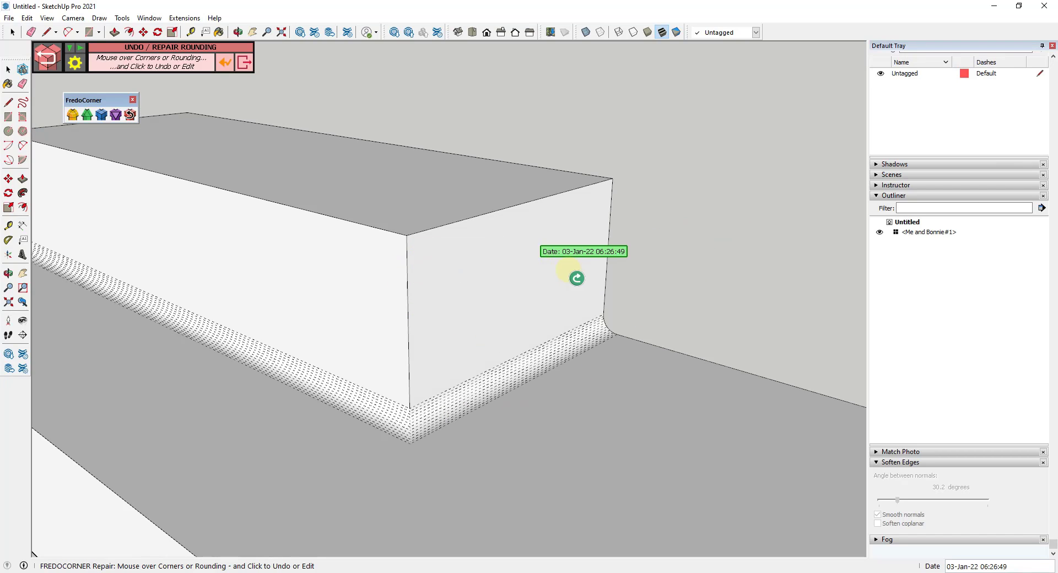
double_click(683, 286)
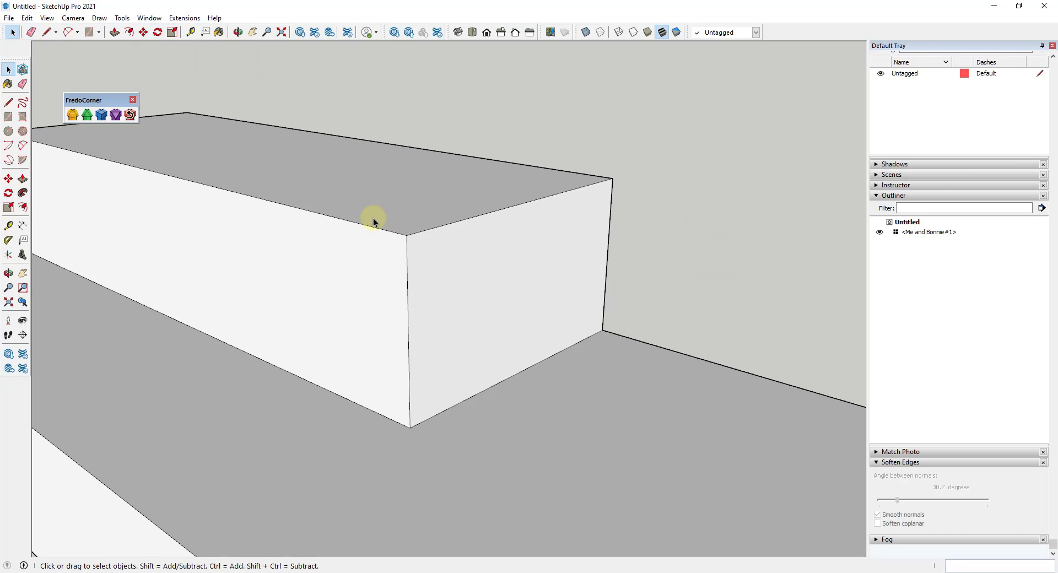
Round the upper block's top, vertical corner and base edges together with a 1" offset and Circle profile, and inspect the lower corner
left_click(379, 229)
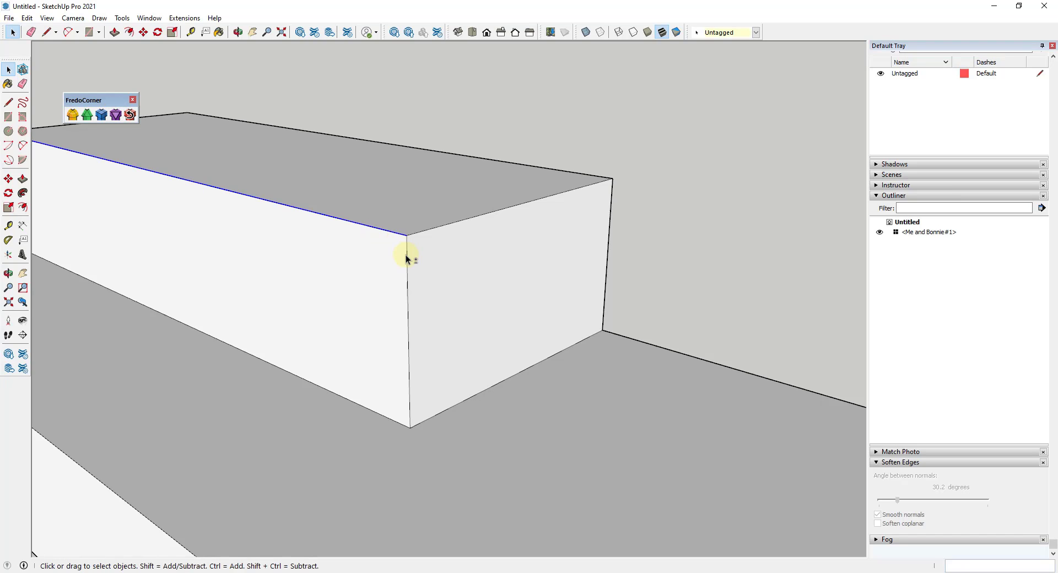
left_click(406, 256, "shift")
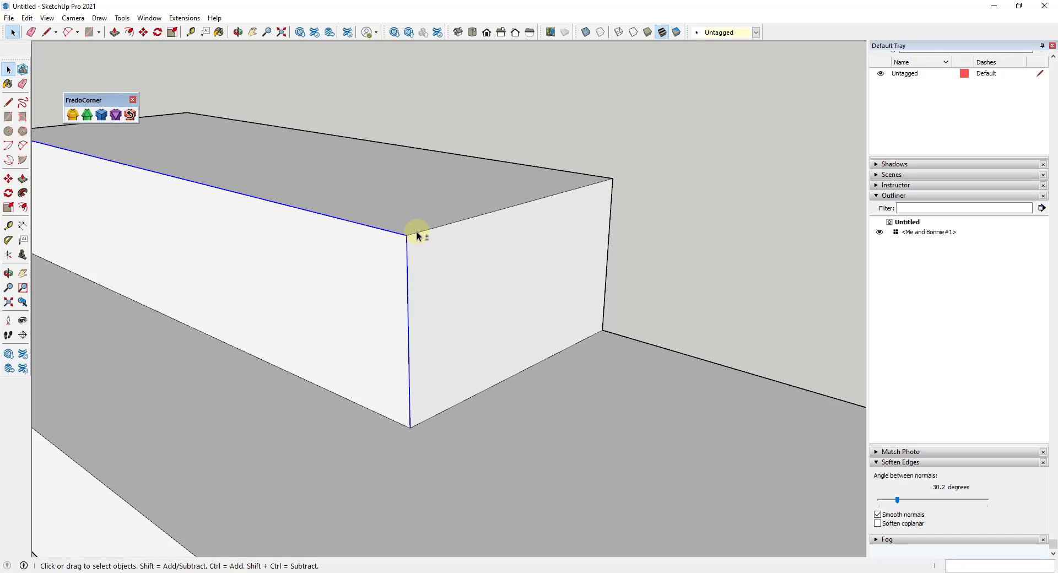
left_click(384, 416, "shift")
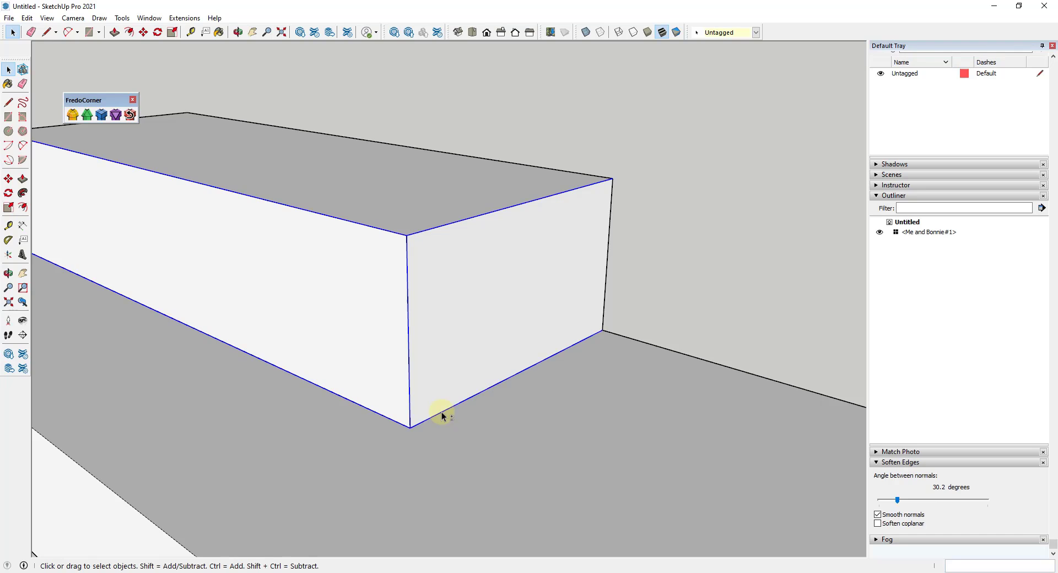
left_click(72, 115)
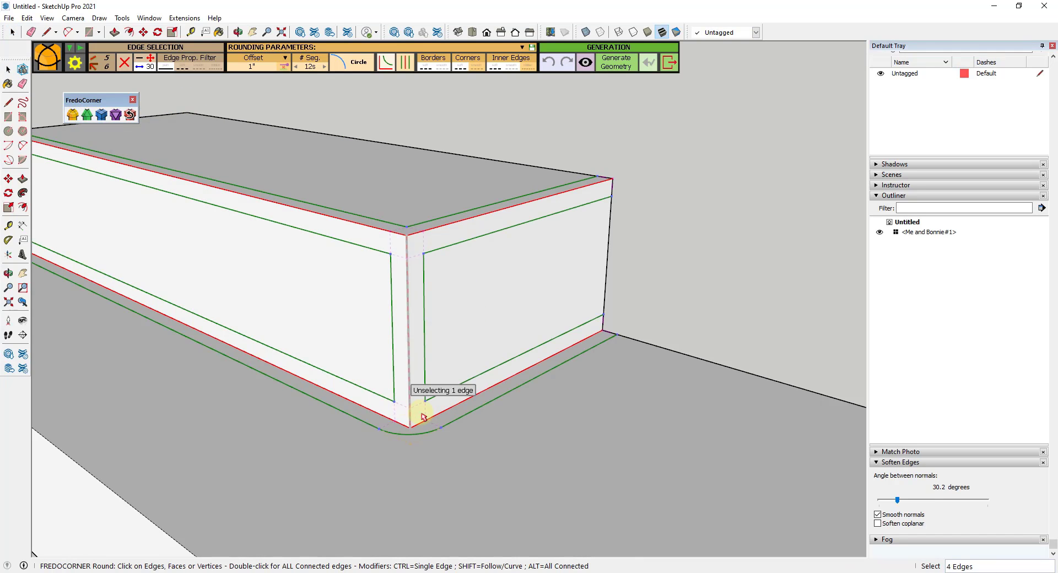
left_click(646, 308)
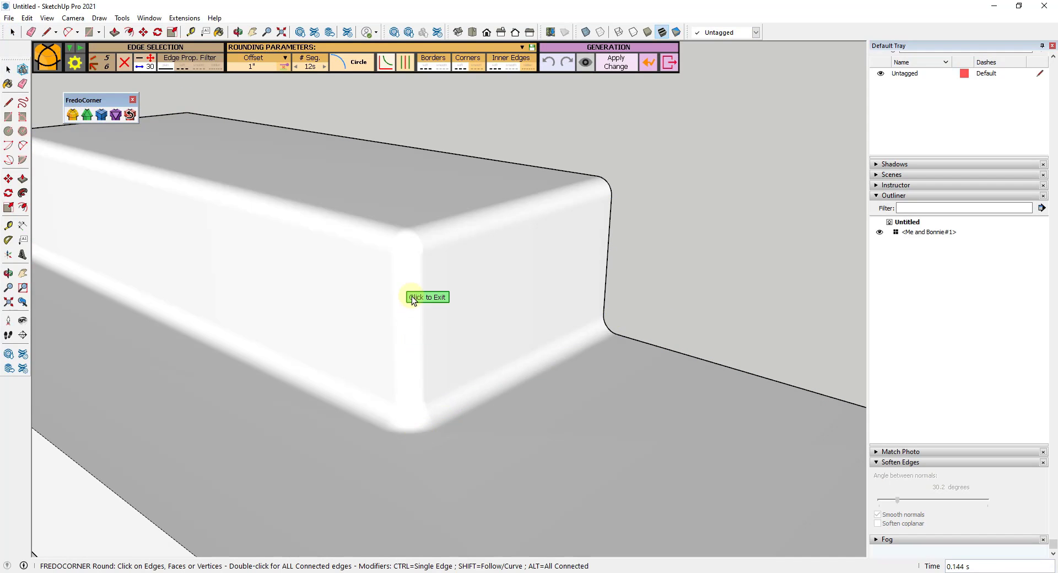
scroll(422, 399, "up", 3)
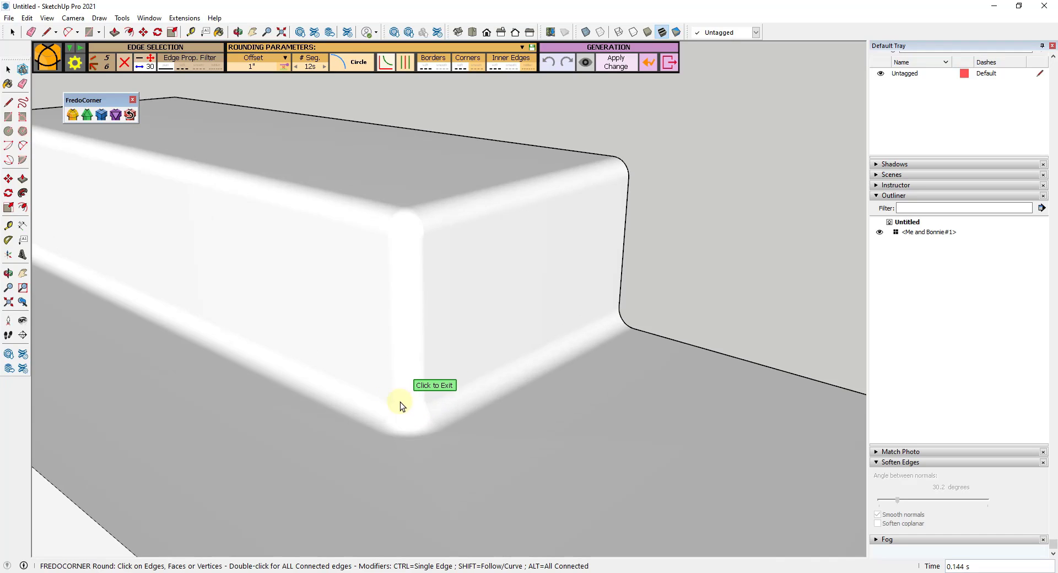
middle_click_drag(400, 402, 399, 299)
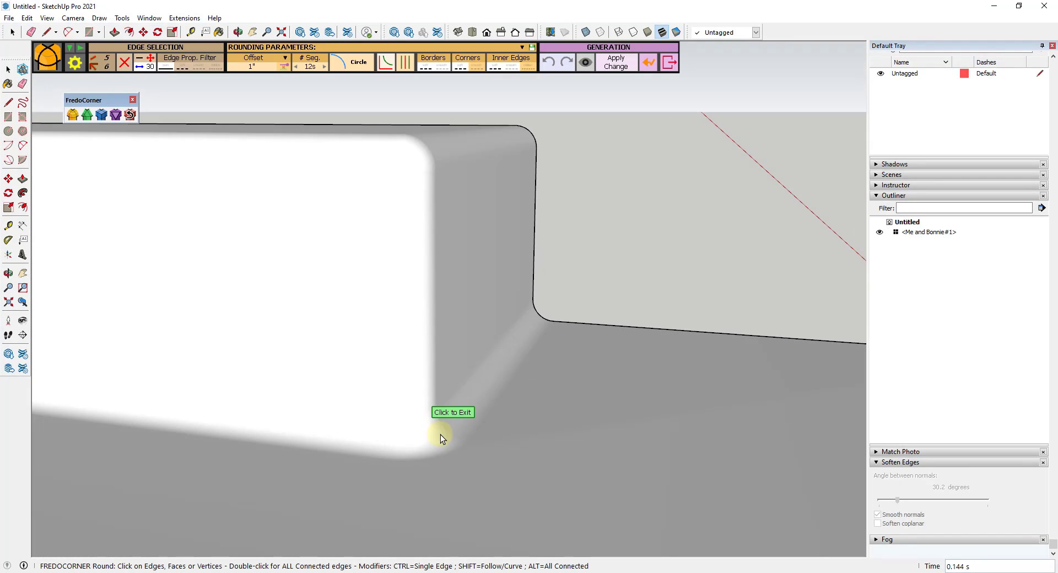